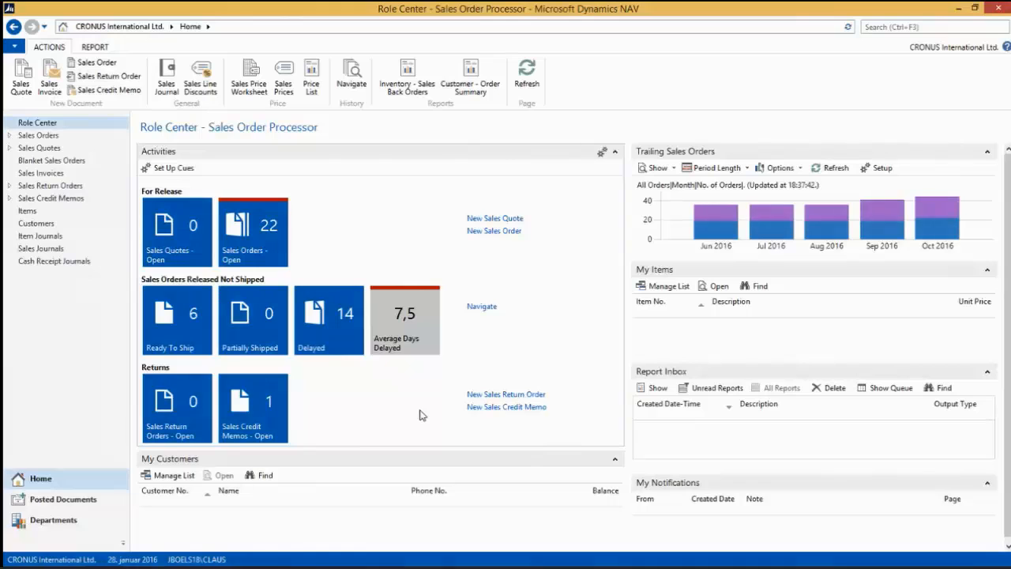
Search for "rep lay" and open the Report Layout Selection page.
left_click(882, 27)
type("rep")
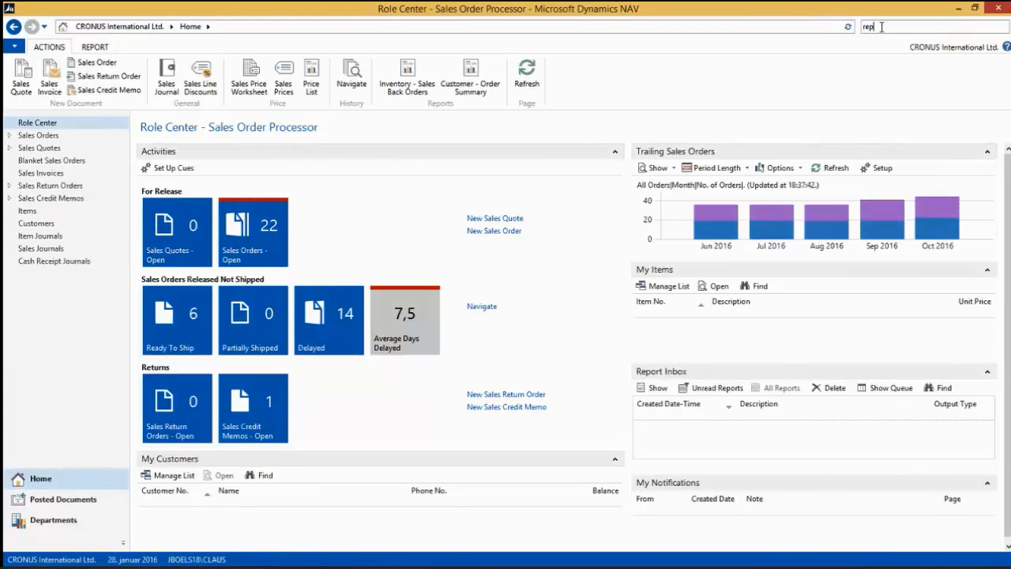
type(" lay")
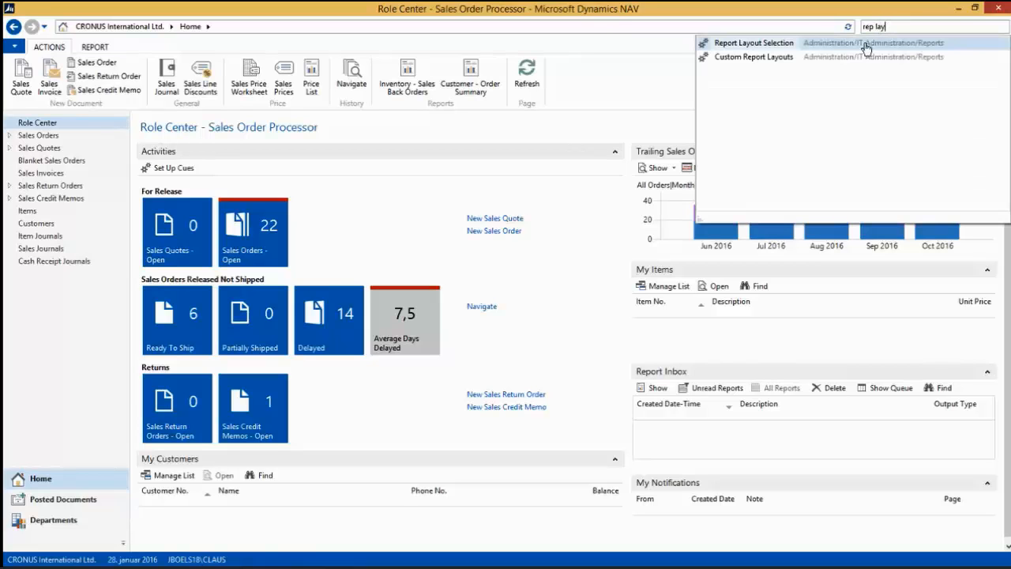
left_click(739, 45)
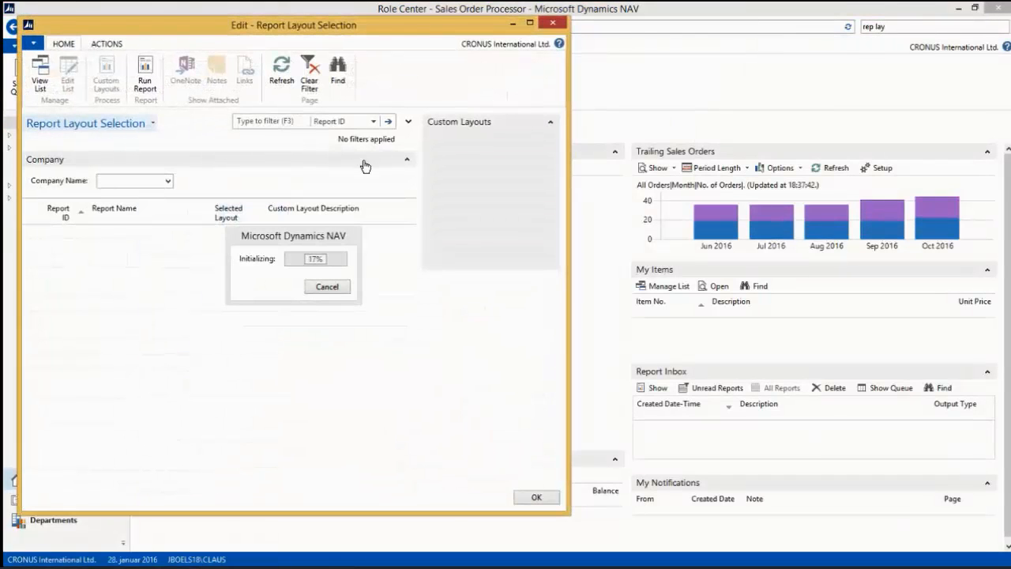
Filter the report list to report ID 1306 and open the custom layouts of the Sales - Invoice report.
left_click(263, 126)
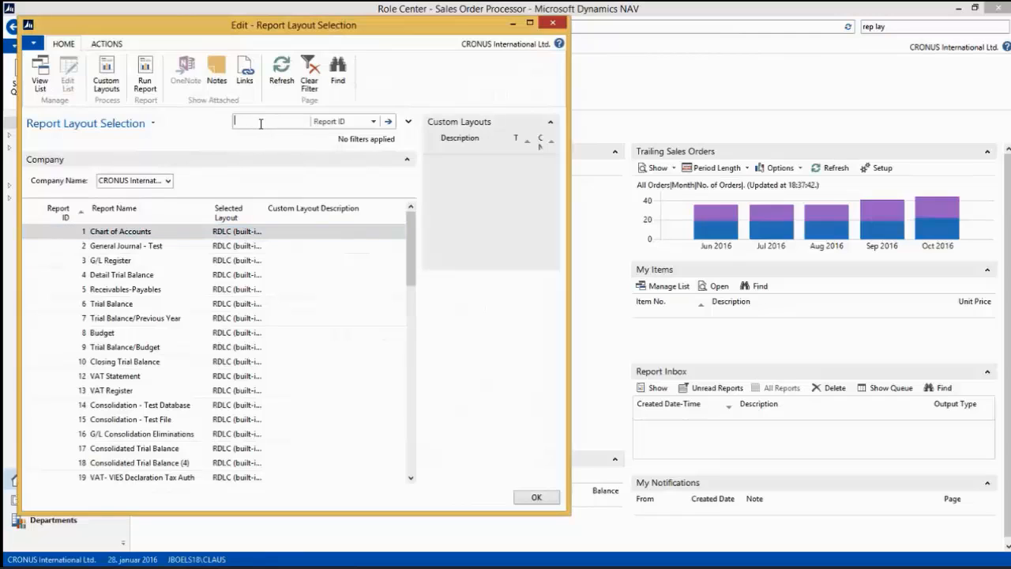
type("1306")
key("Return")
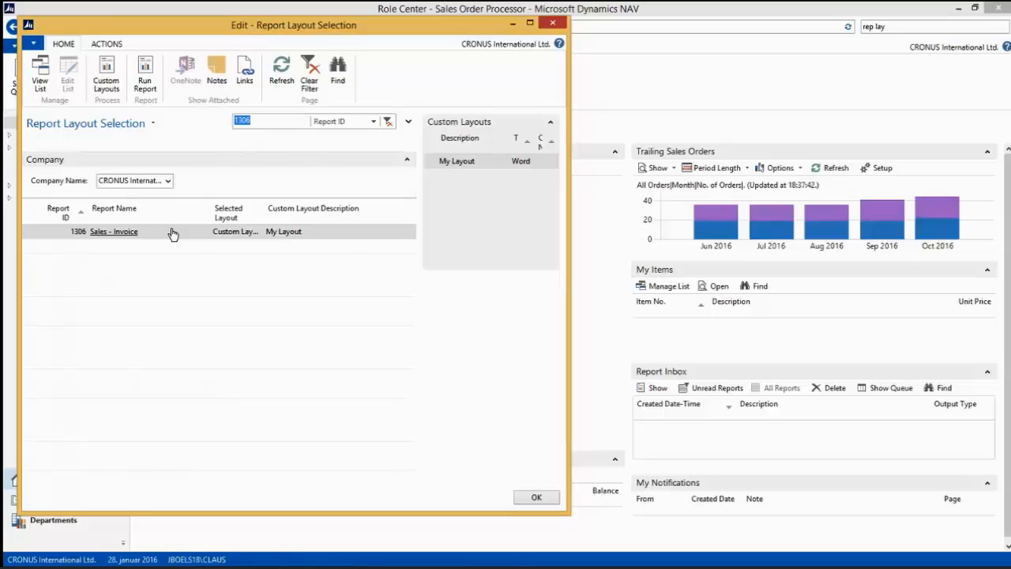
left_click(107, 75)
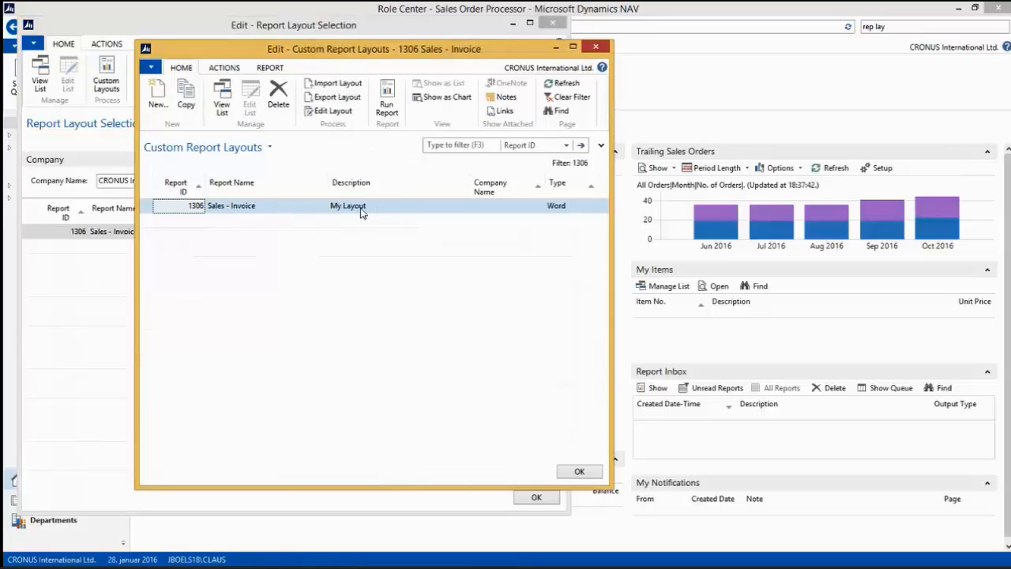
Copy the custom layout My Layout and set the copy's description to "My Layout / Advanced".
left_click(185, 101)
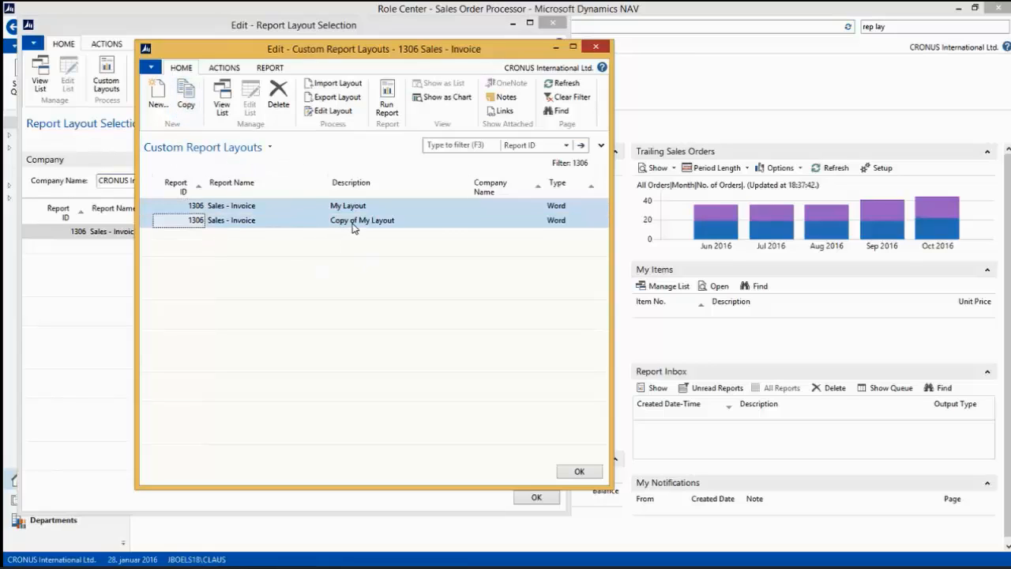
left_click(355, 221)
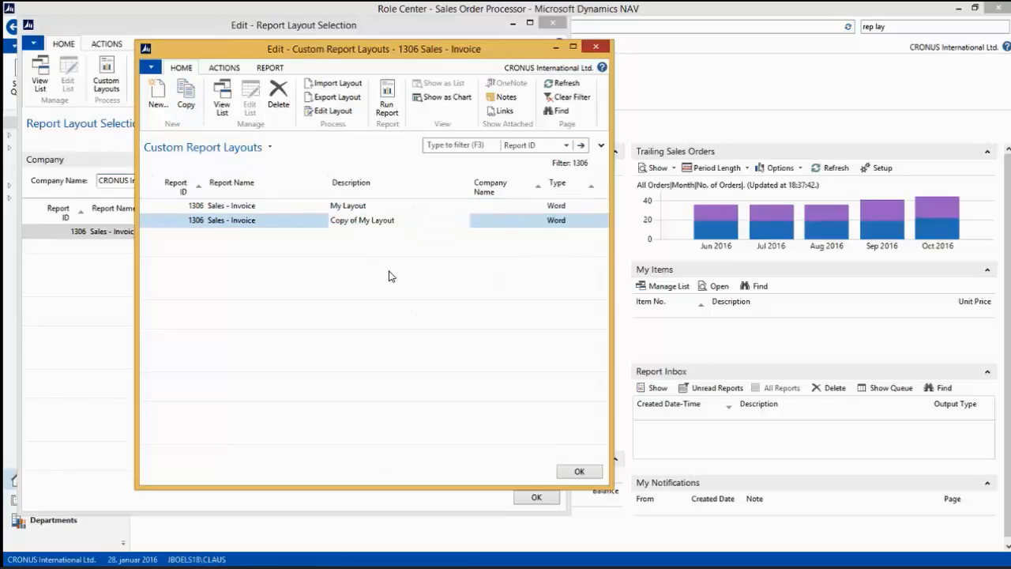
key("BackSpace")
key("BackSpace")
key("BackSpace")
key("BackSpace")
key("BackSpace")
key("BackSpace")
key("BackSpace")
key("BackSpace")
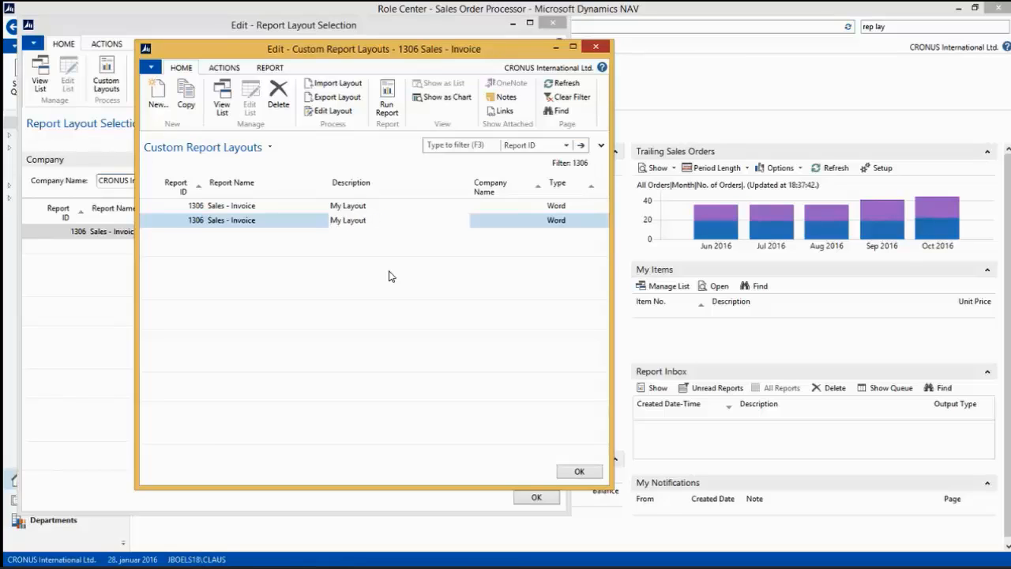
type("/ Advanced")
Export the My Layout / Advanced layout to the Desktop as a Word file named Default.
left_click(338, 97)
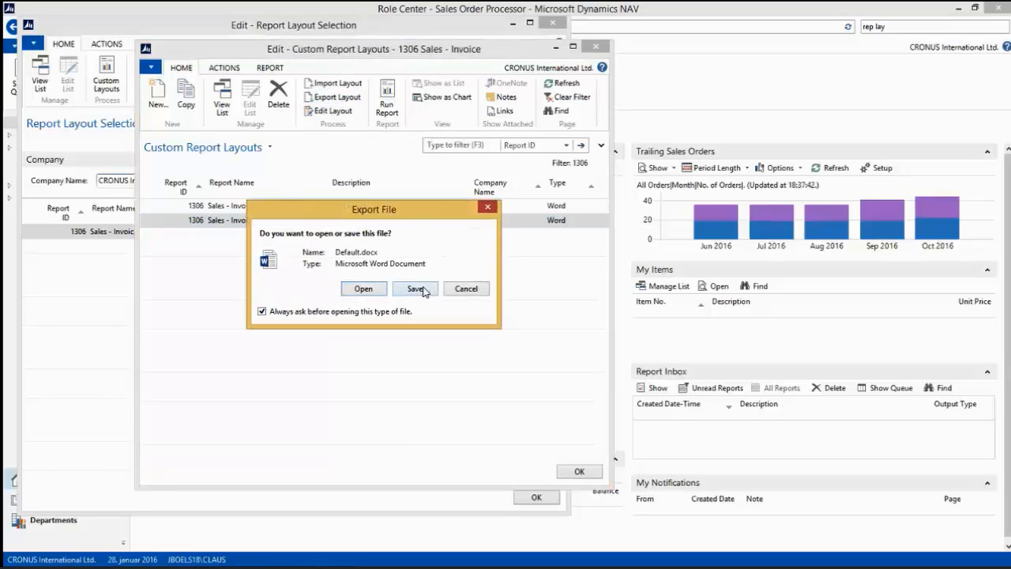
left_click(424, 290)
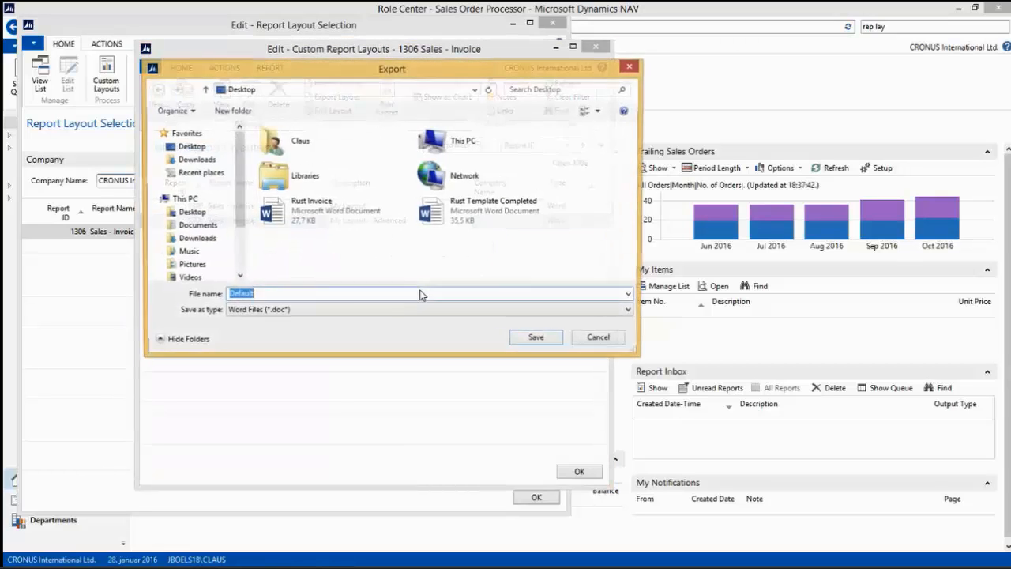
left_click(538, 340)
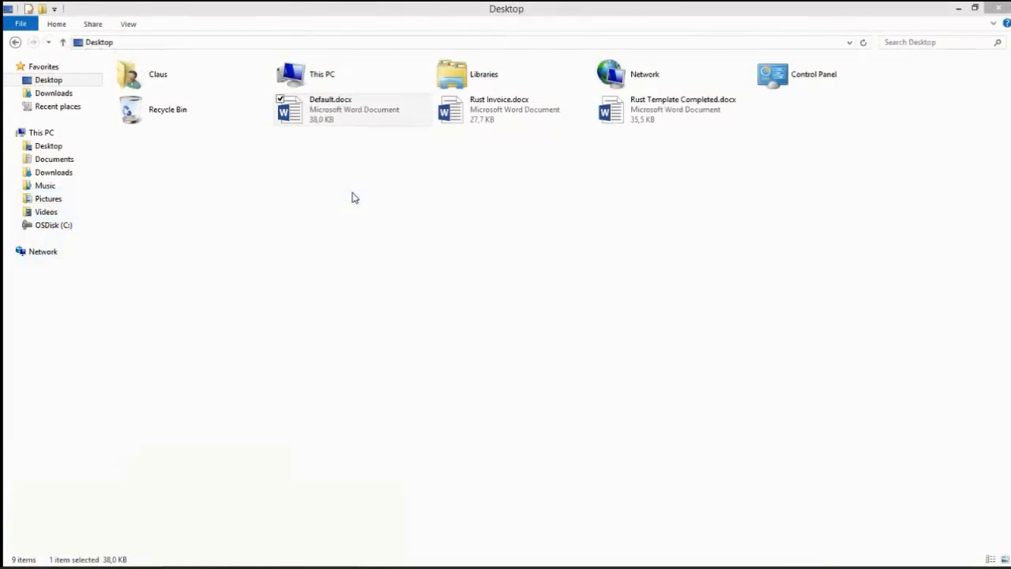
Open Default.docx from the Desktop in Word and show the gridlines of the layout's tables.
double_click(338, 119)
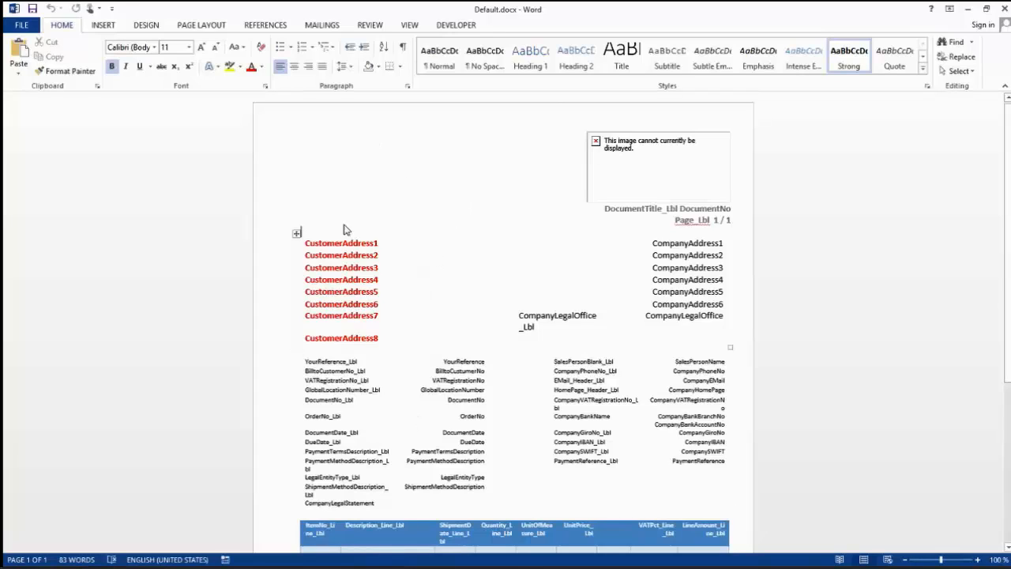
left_click(402, 273)
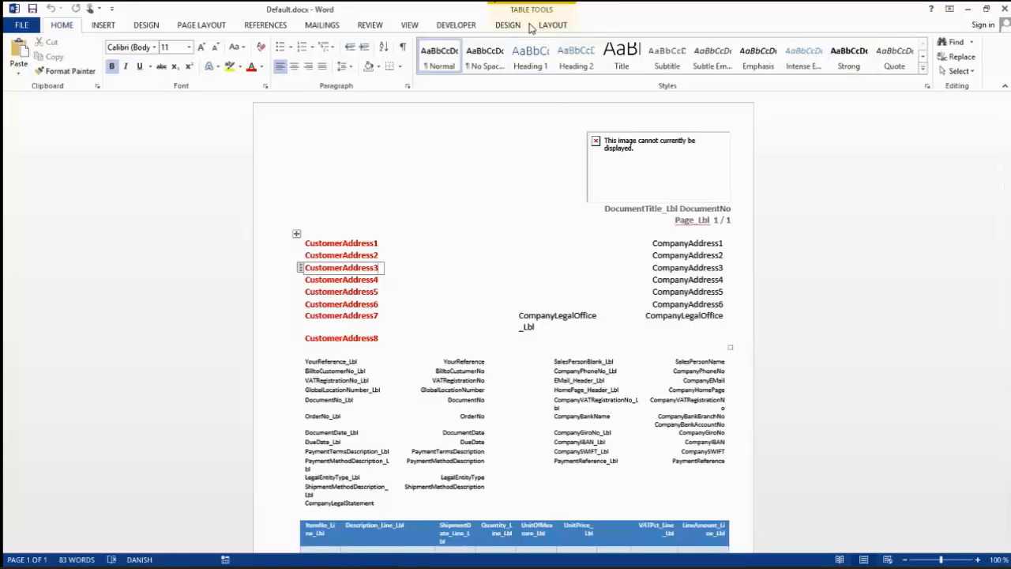
left_click(557, 26)
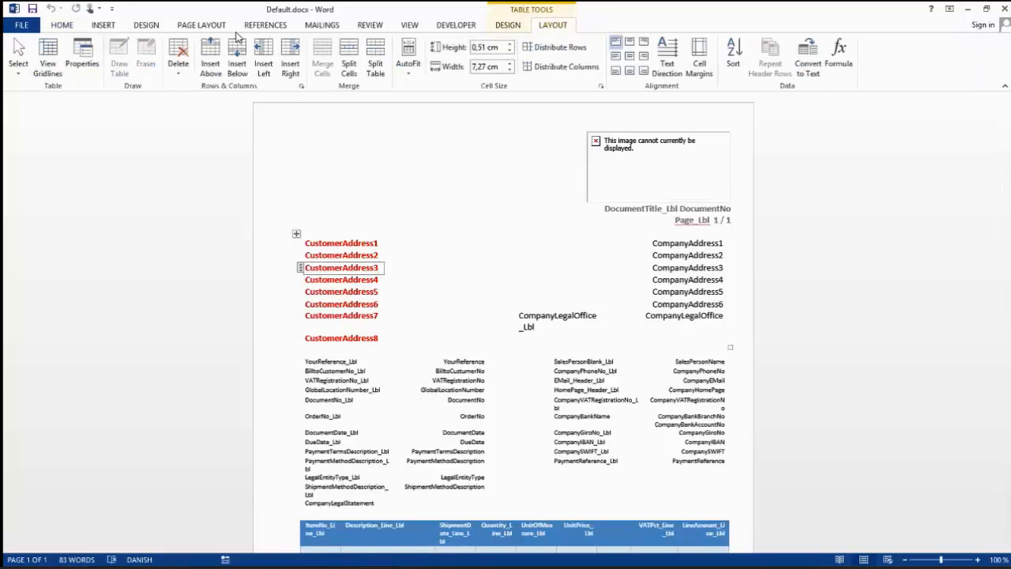
left_click(48, 57)
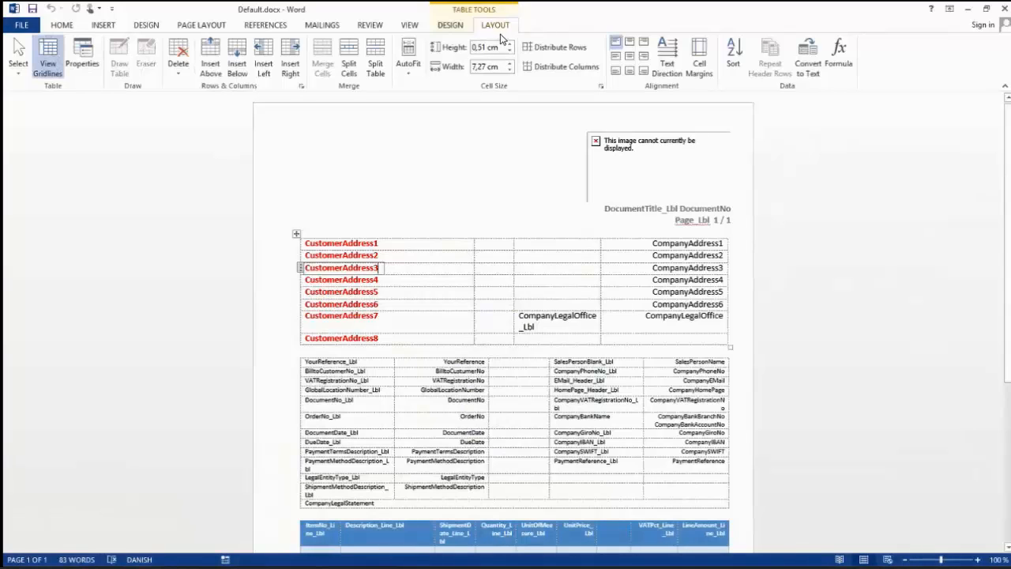
Customize the ribbon to include the Developer main tab.
right_click(514, 29)
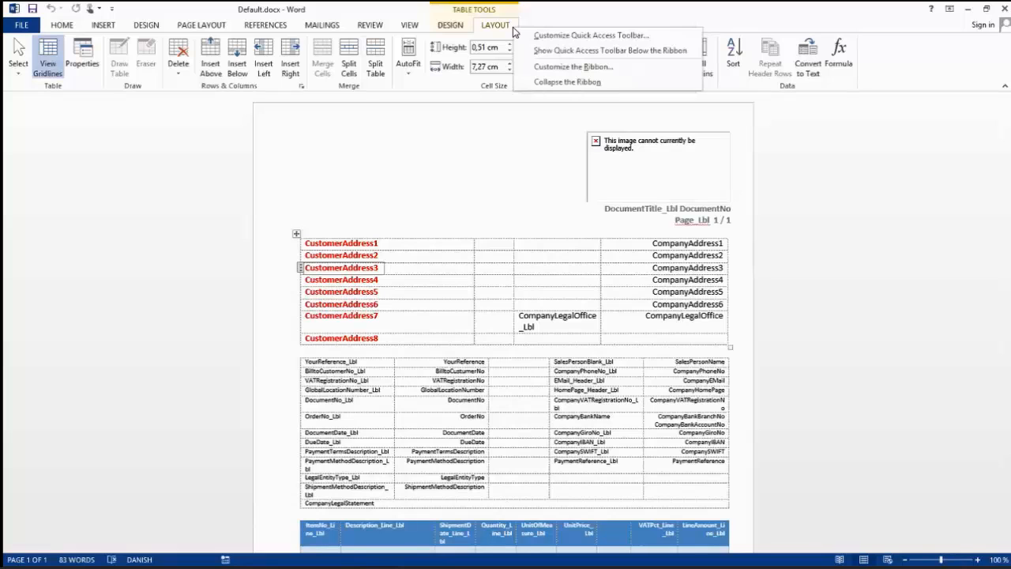
left_click(537, 68)
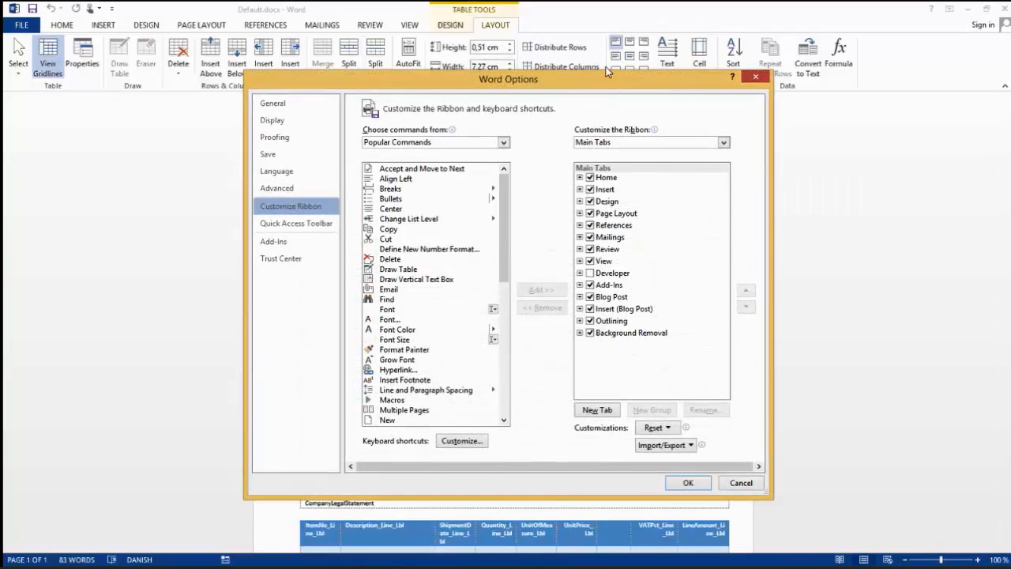
left_click(590, 273)
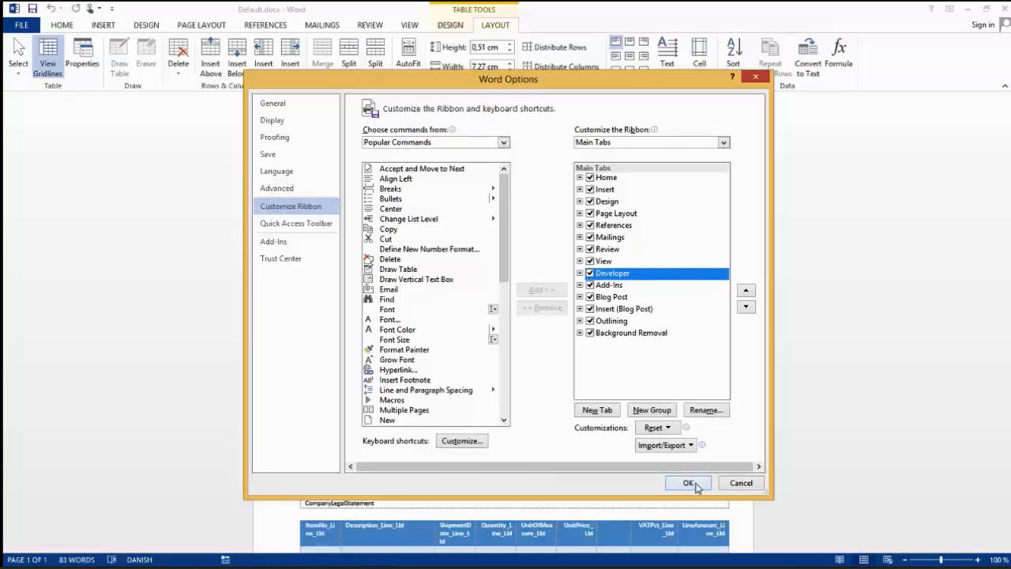
left_click(688, 482)
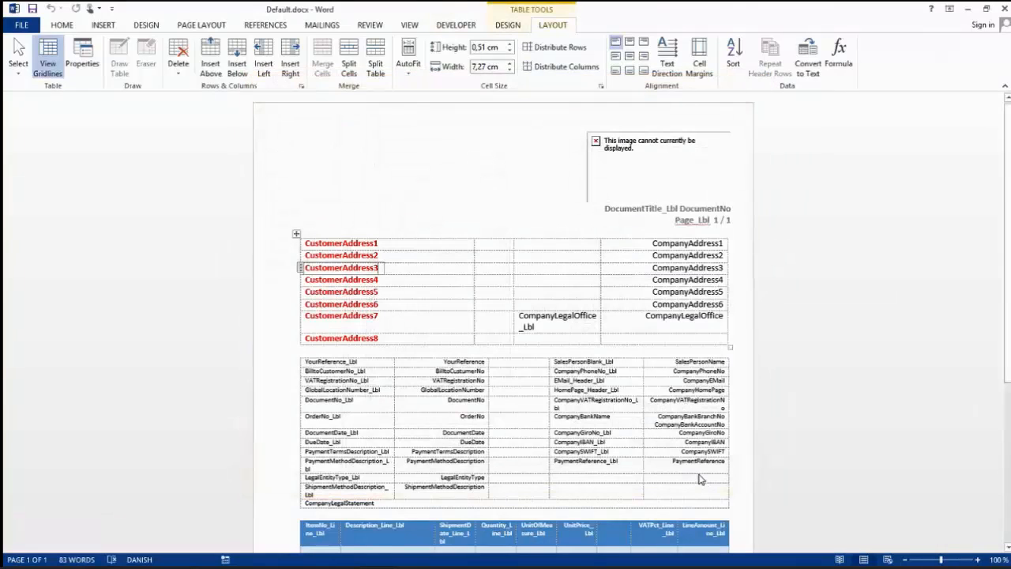
Show the XML mapping for the custom XML part urn:microsoft-dynamics-nav/reports/Mini_Sales_Invoice/1306/ and expand its Header node.
left_click(457, 26)
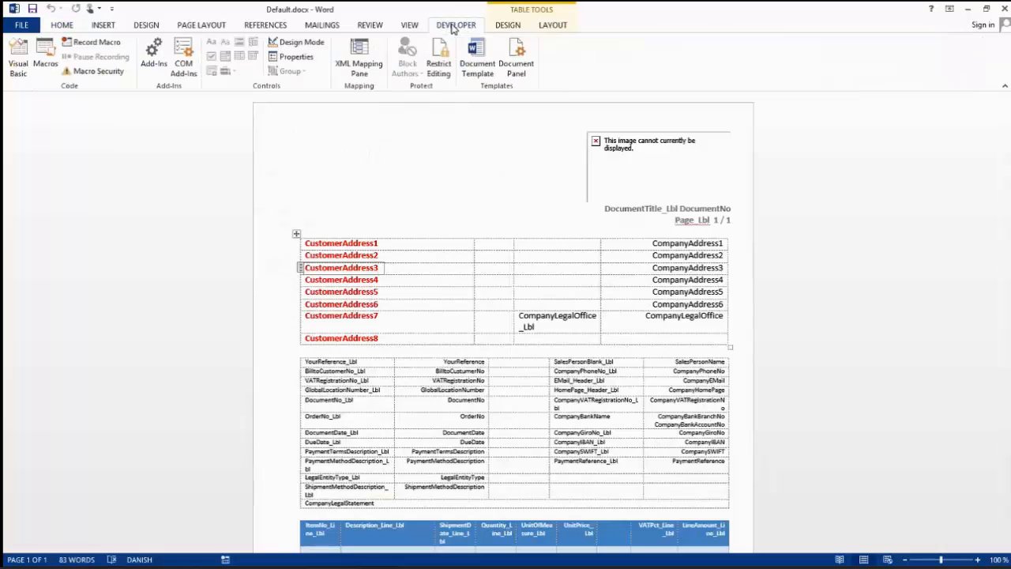
left_click(359, 52)
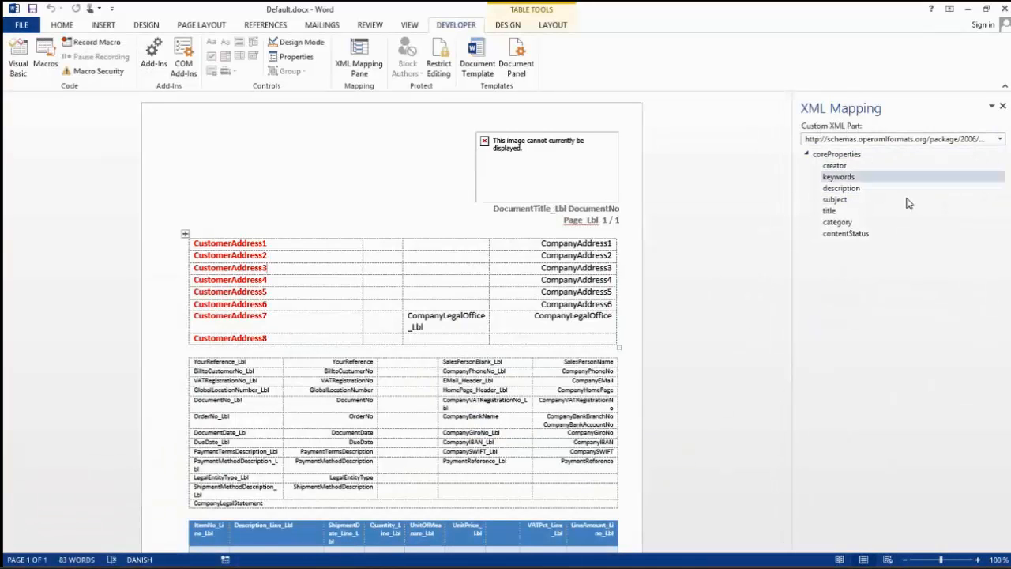
left_click(1000, 141)
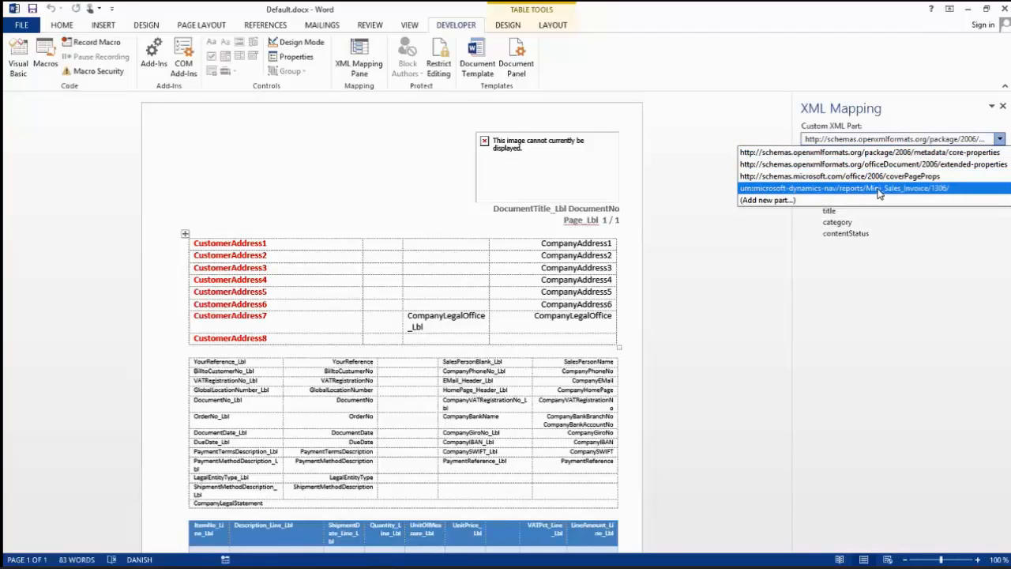
left_click(947, 190)
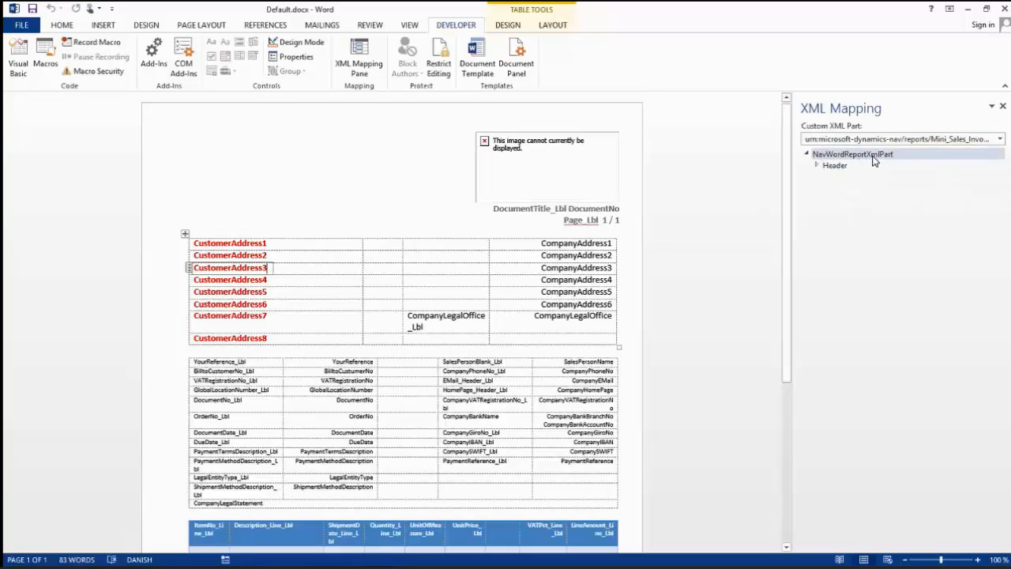
left_click(818, 165)
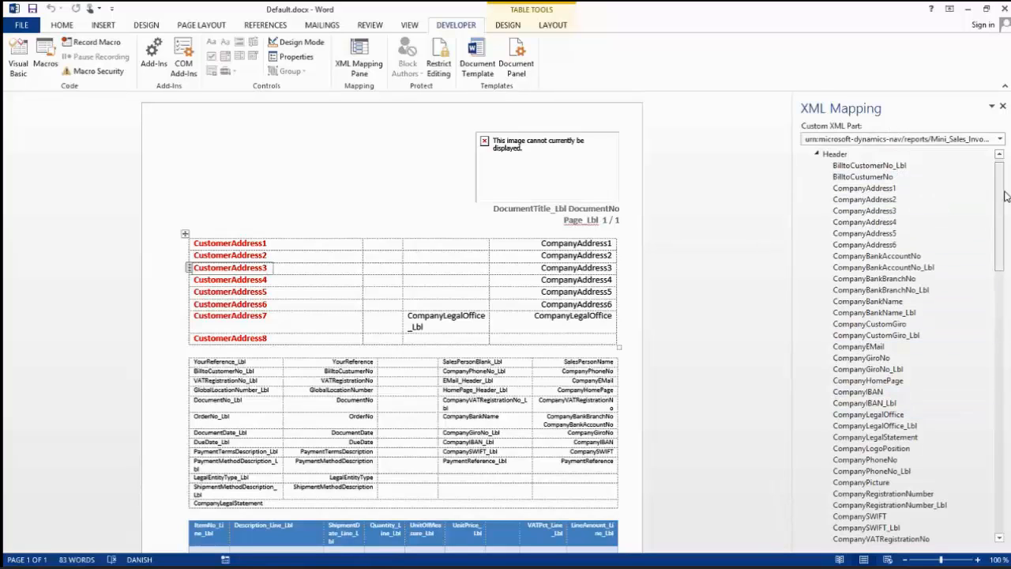
Insert the ShipmentDate_Lbl field as a plain text content control in the empty cell below PaymentReference_Lbl.
scroll(985, 326, "down", 10)
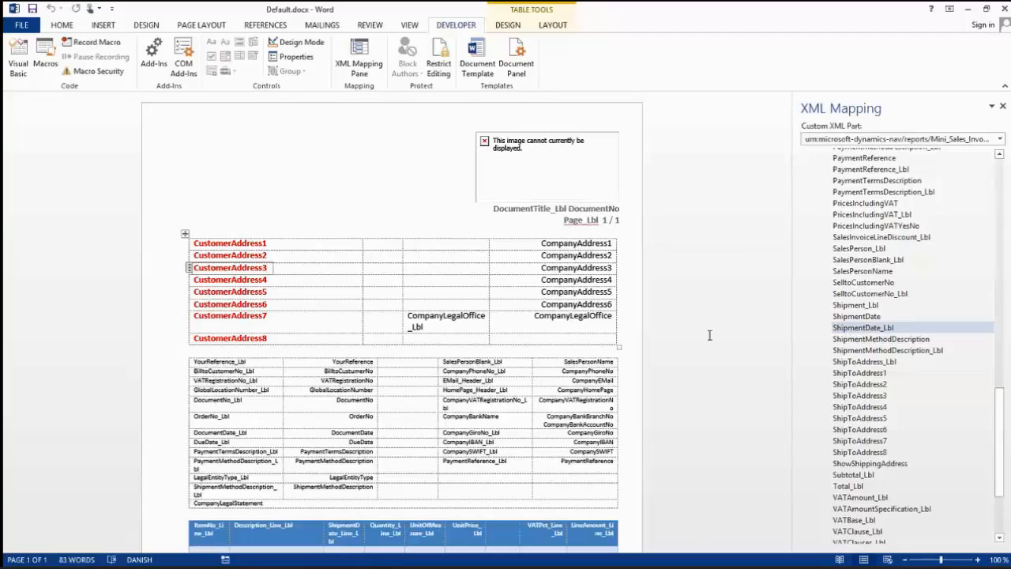
left_click(443, 474)
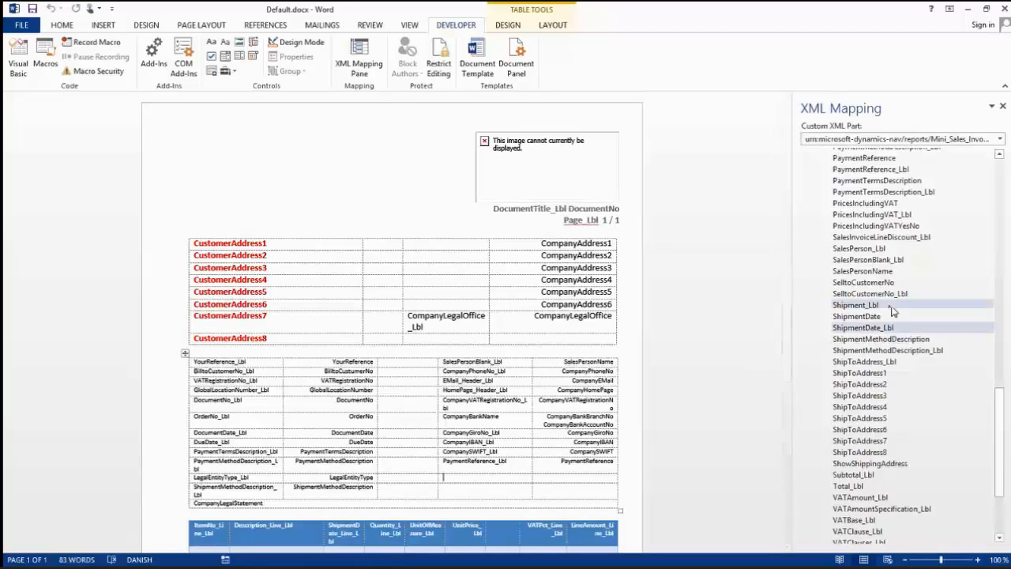
right_click(859, 332)
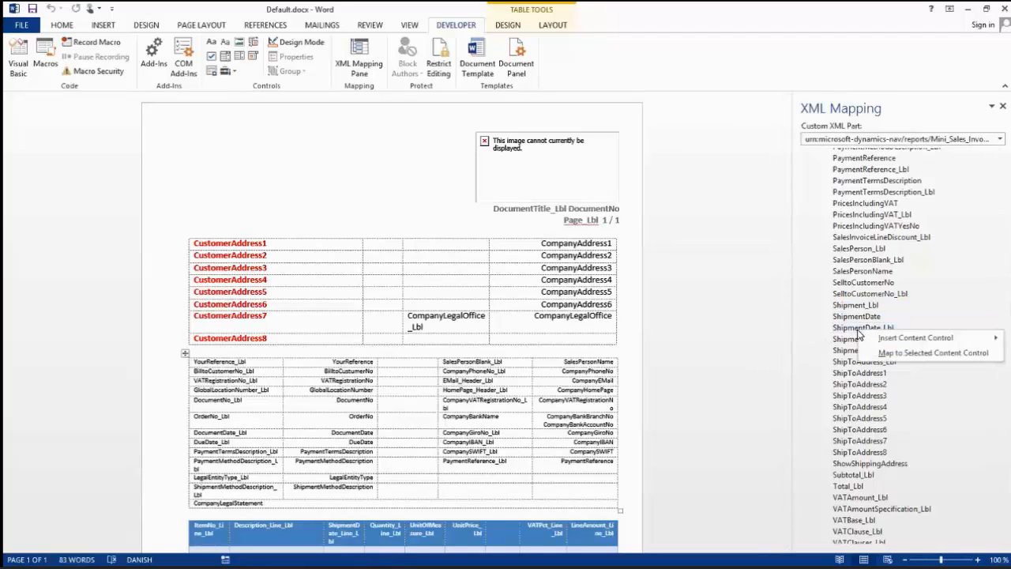
mouse_move(873, 338)
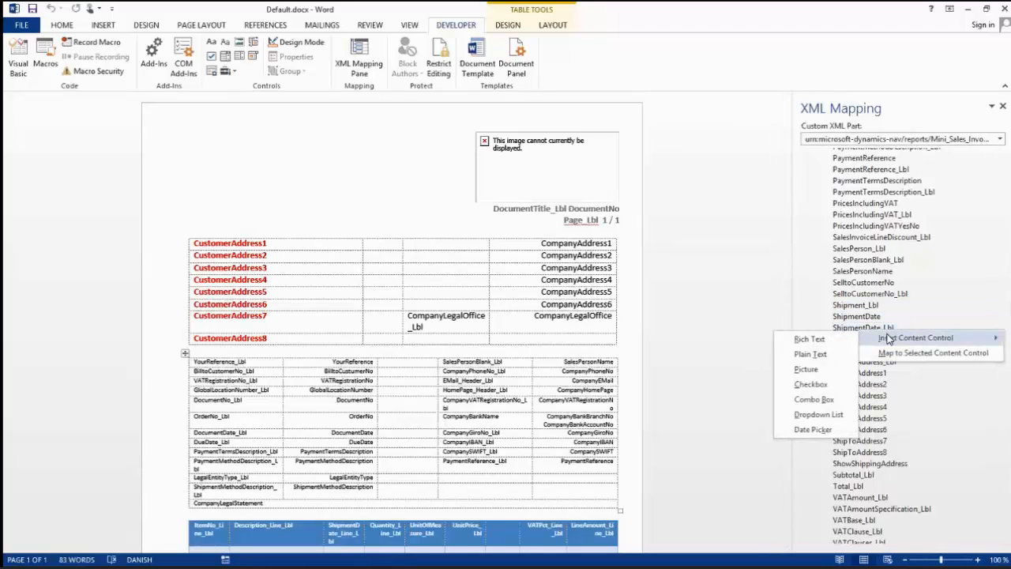
left_click(814, 353)
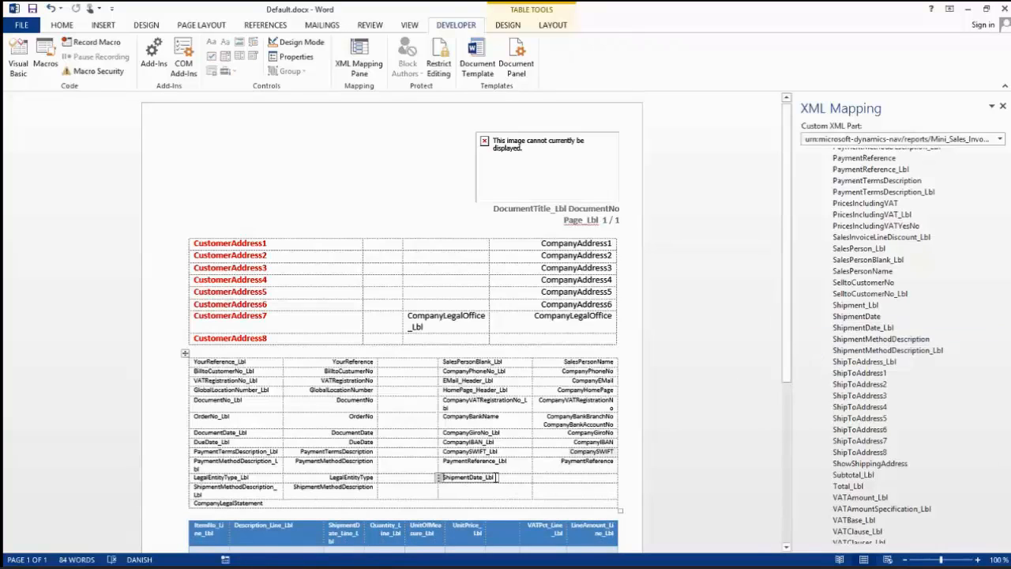
Insert the ShipmentDate field as a plain text content control in the empty cell below PaymentReference.
left_click(554, 477)
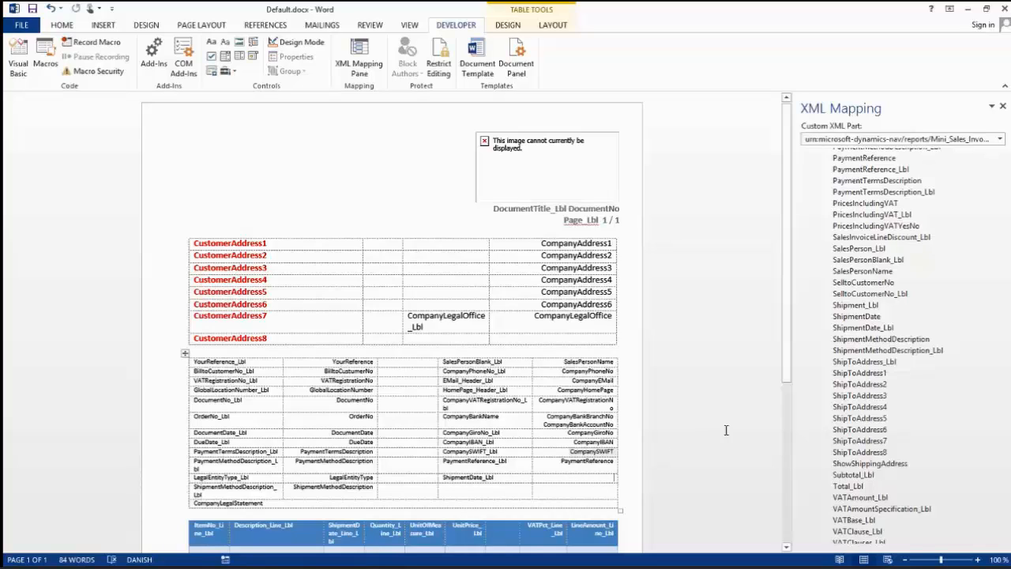
right_click(867, 318)
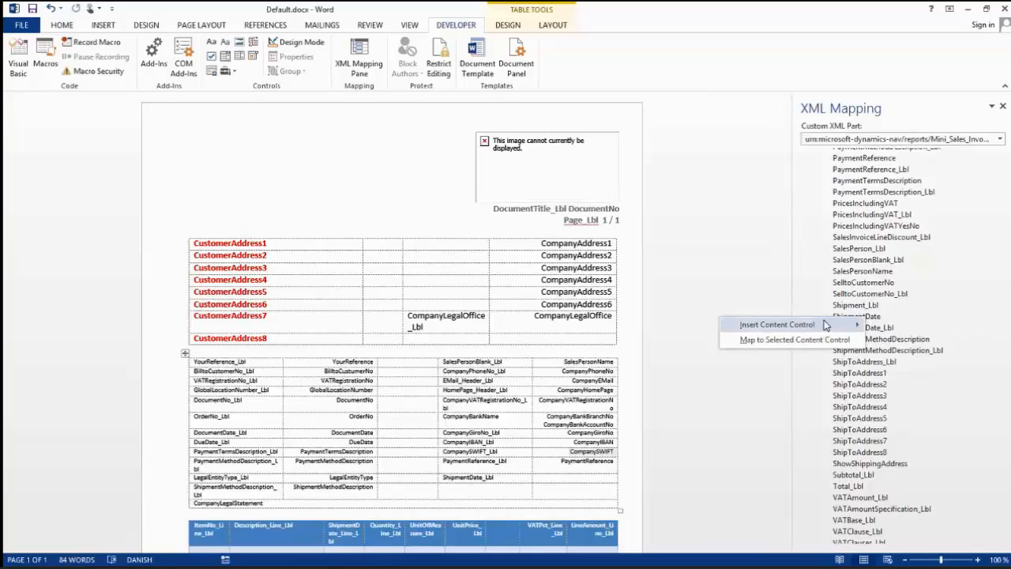
mouse_move(820, 325)
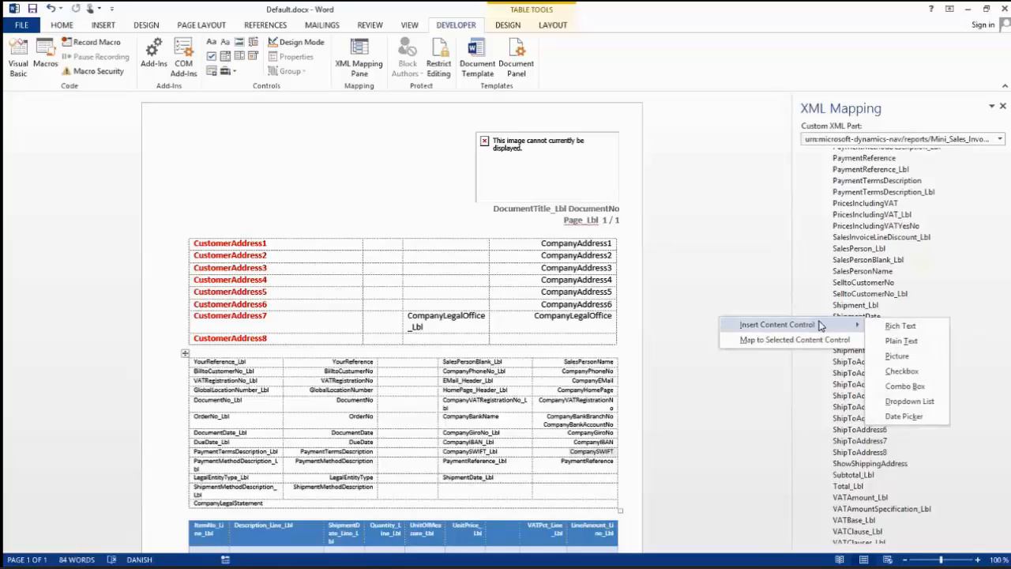
left_click(888, 342)
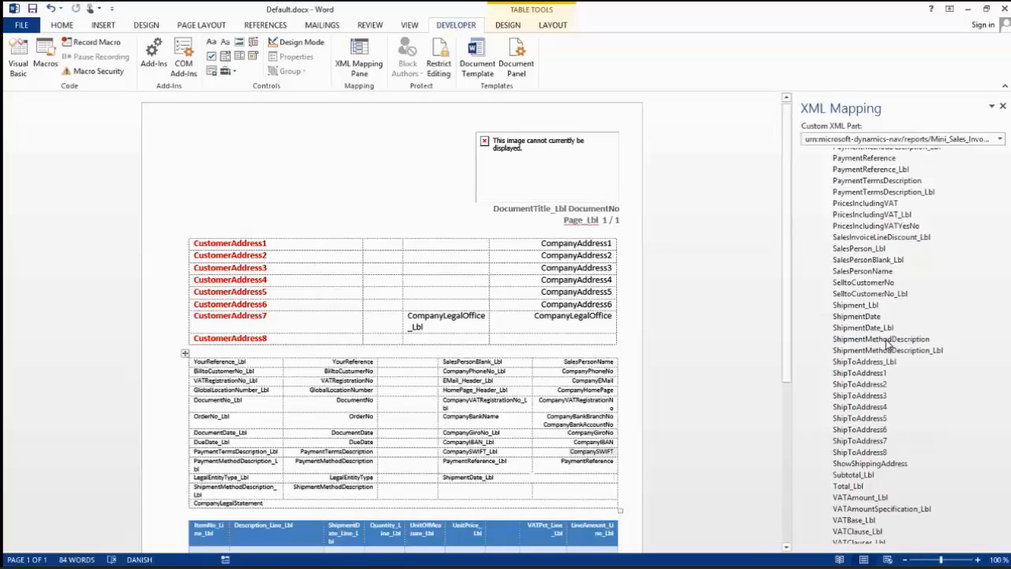
Shade the ShipmentDate_Lbl and ShipmentDate cells with a light orange fill.
left_click_drag(503, 477, 527, 478)
right_click(521, 480)
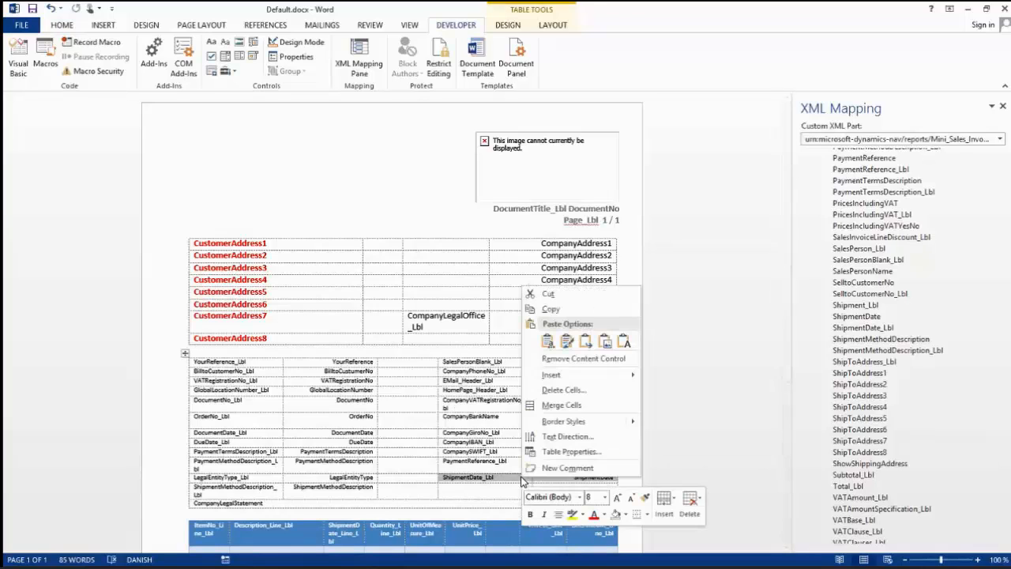
left_click(551, 453)
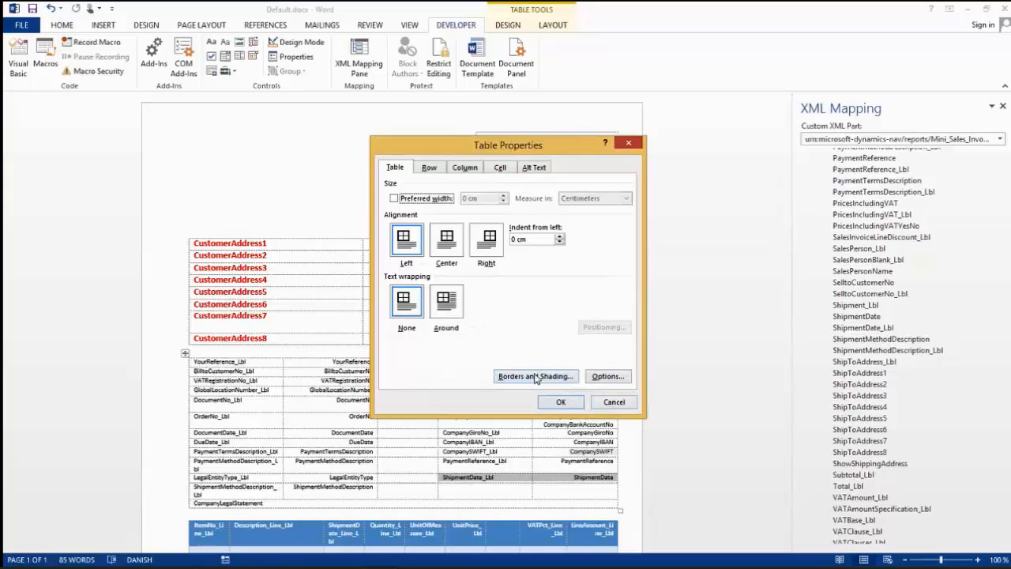
left_click(535, 377)
left_click(457, 177)
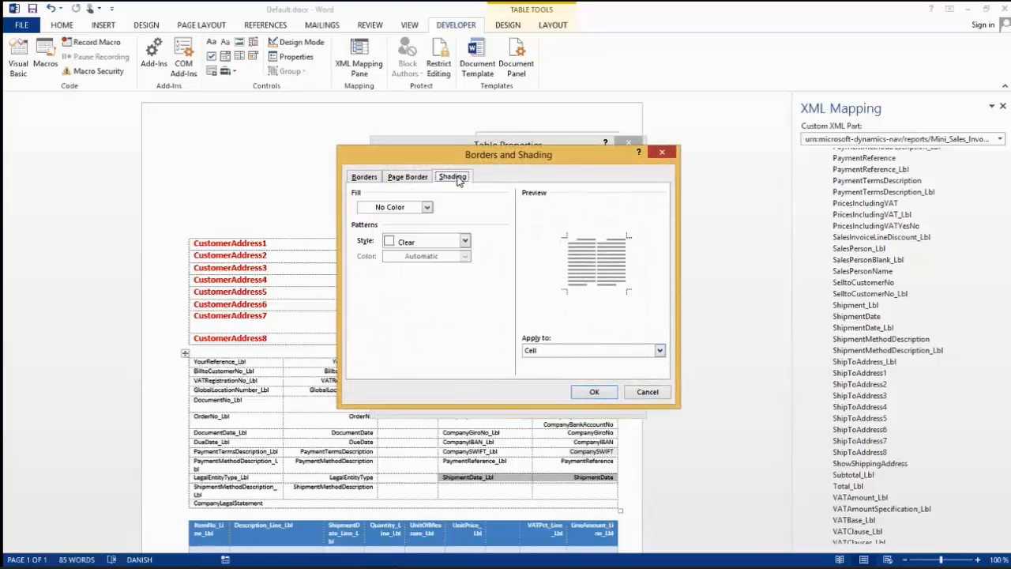
left_click(427, 207)
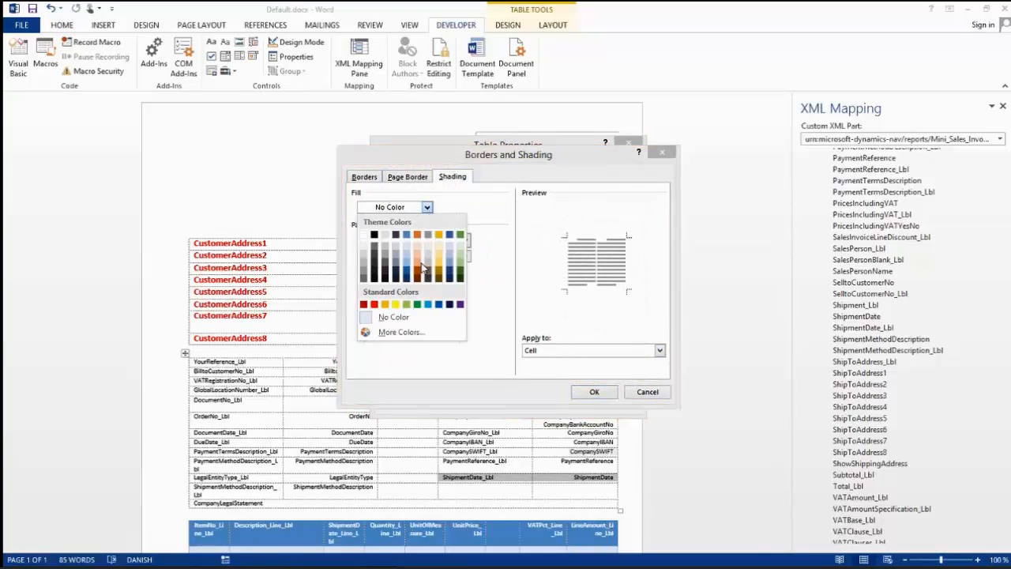
left_click(422, 267)
left_click(596, 393)
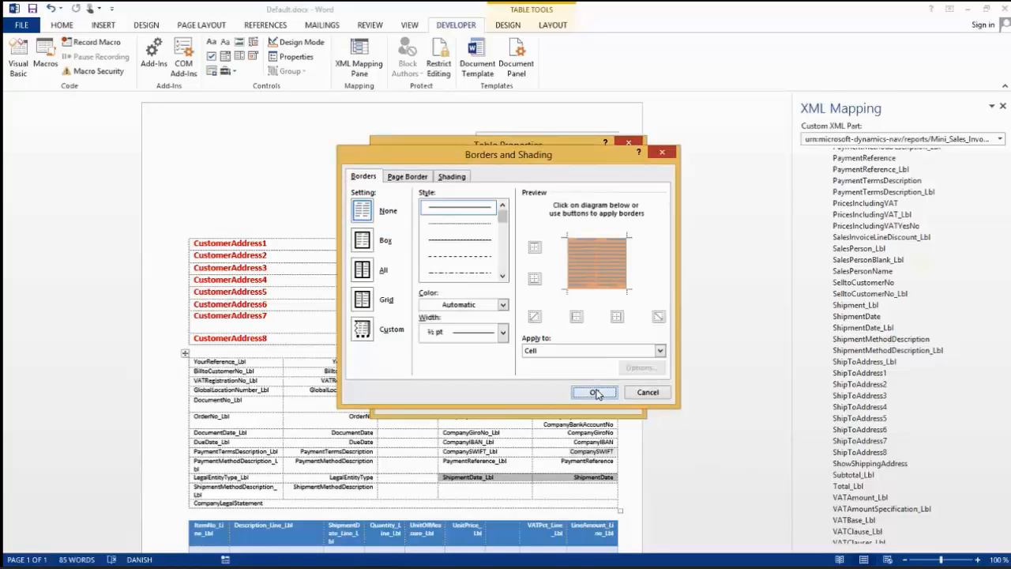
left_click(560, 400)
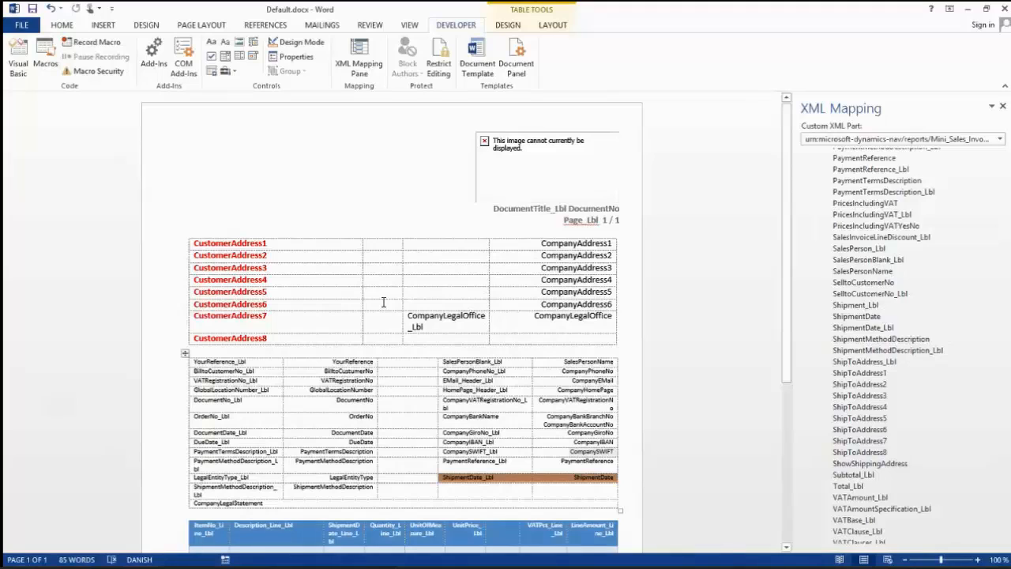
Save and close Default.docx, and import it from the Desktop into the My Layout / Advanced custom layout in Dynamics NAV.
left_click(1004, 9)
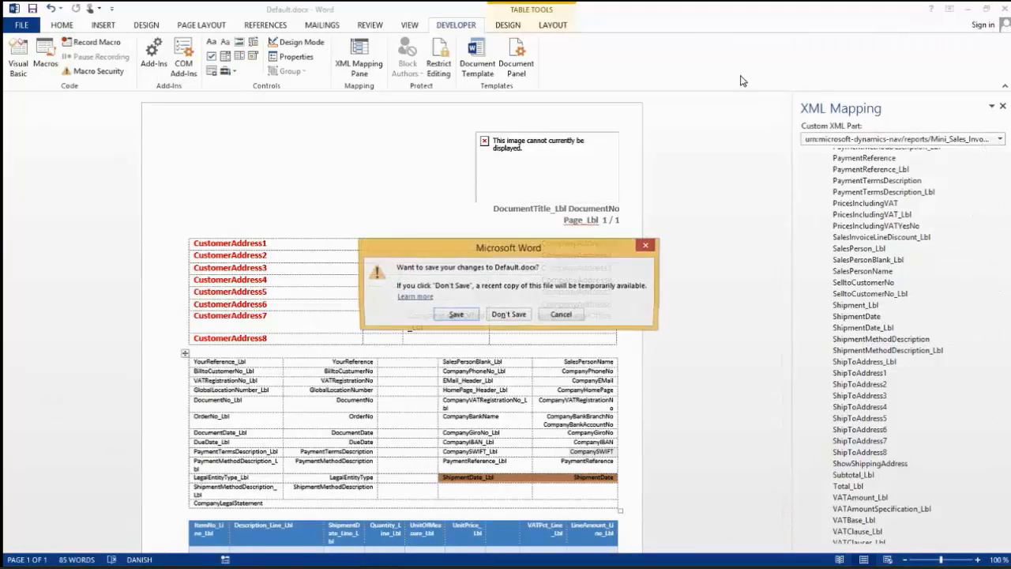
left_click(456, 316)
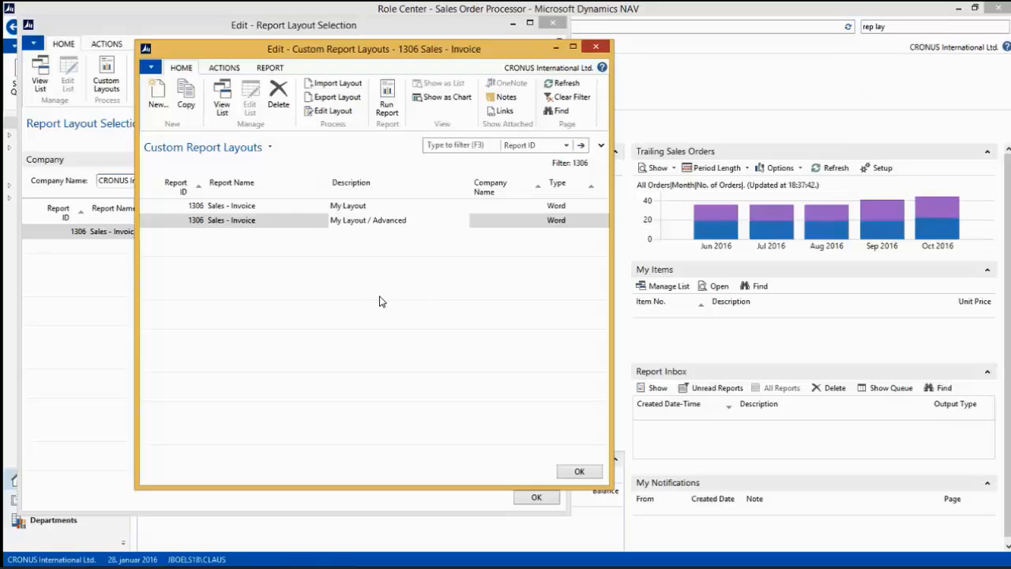
left_click(331, 83)
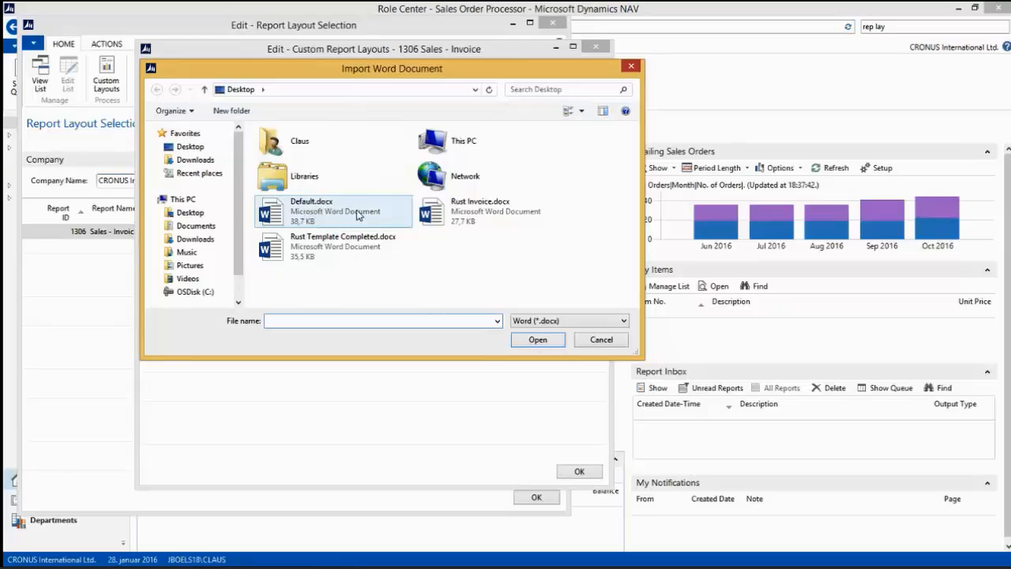
left_click(315, 209)
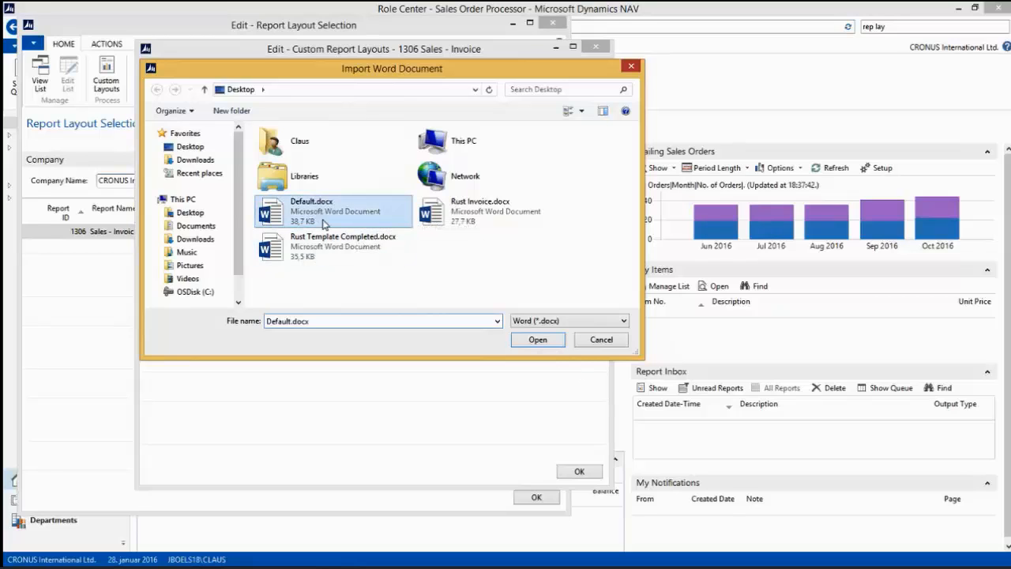
left_click(536, 340)
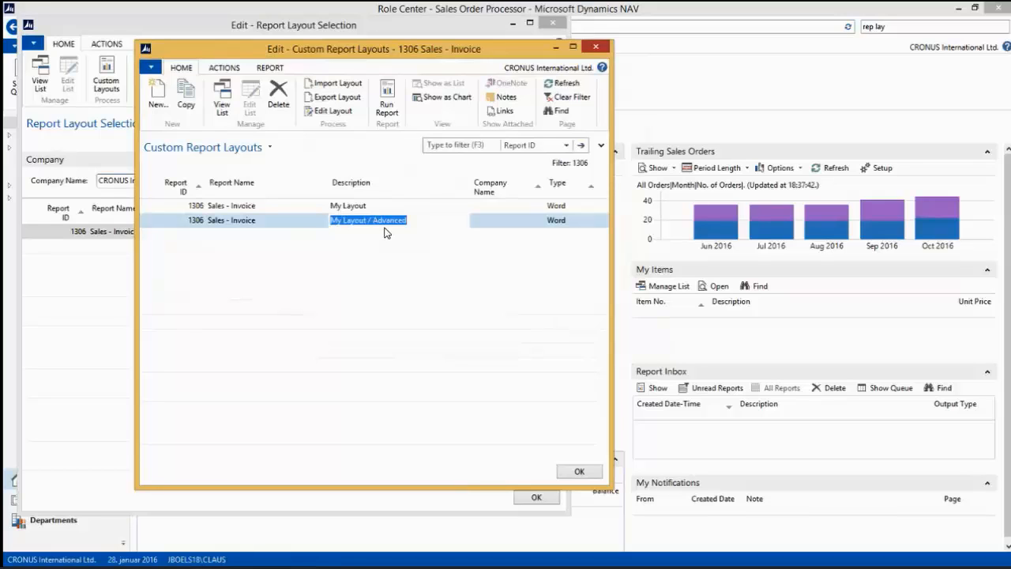
Run the Sales - Invoice report with the advanced layout as a PDF, check a full page of it and close the PDF.
left_click(387, 99)
left_click(355, 358)
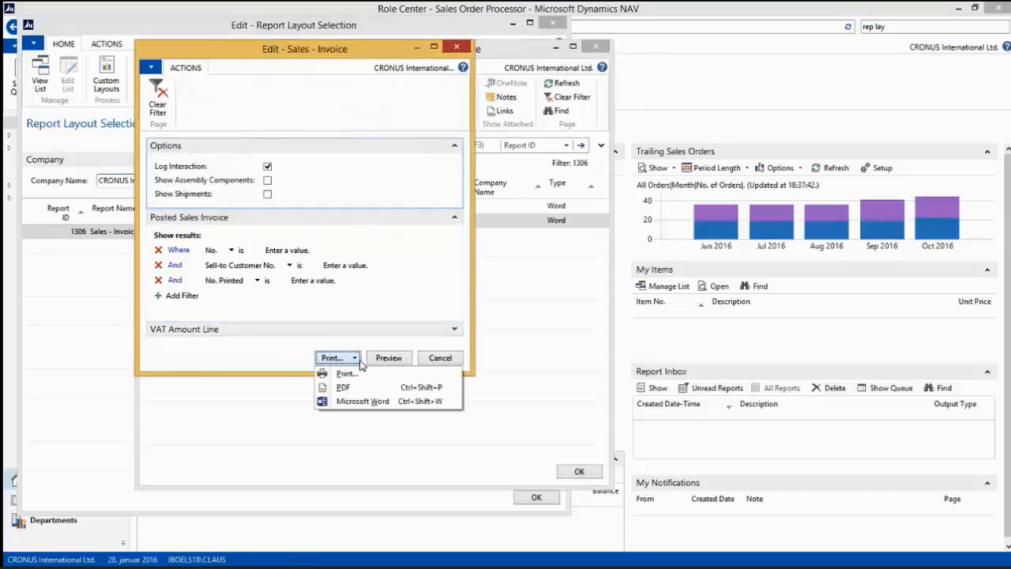
left_click(354, 386)
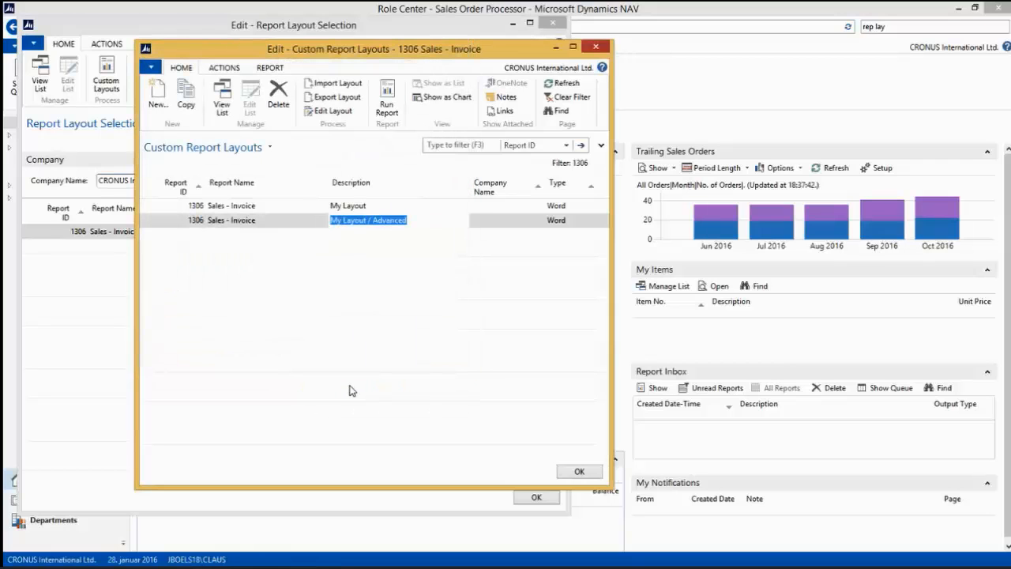
left_click(365, 289)
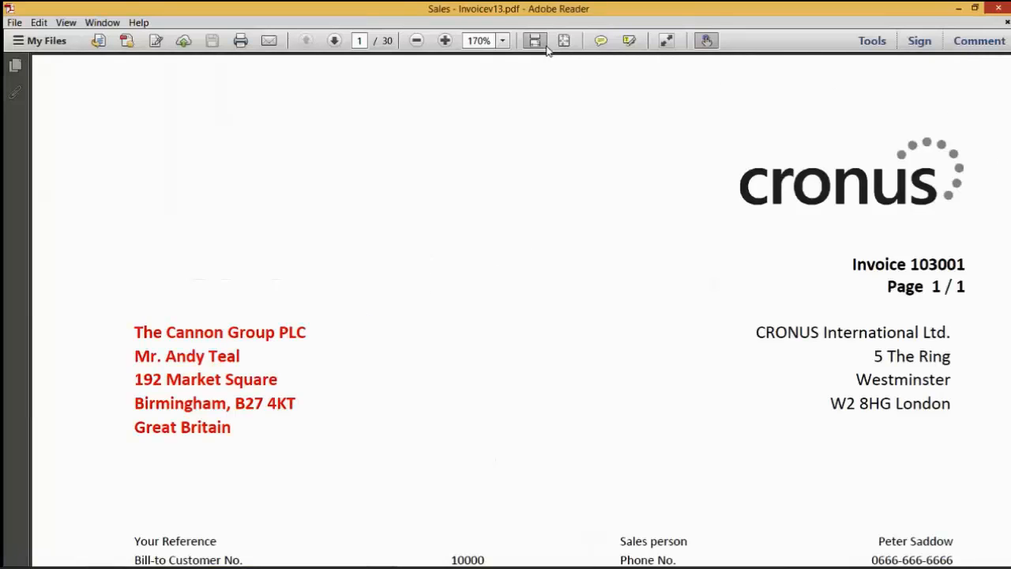
left_click(564, 40)
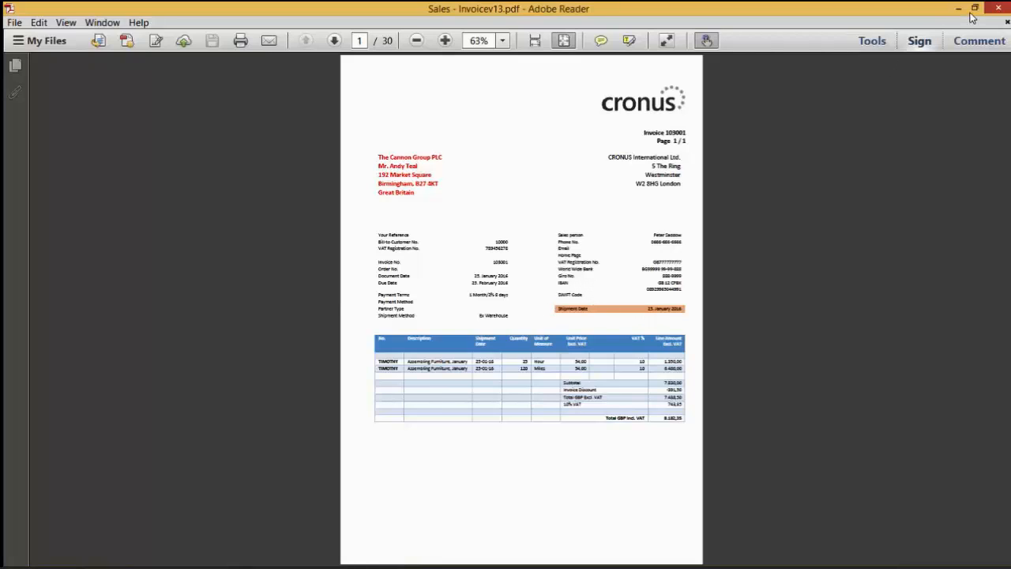
left_click(1001, 8)
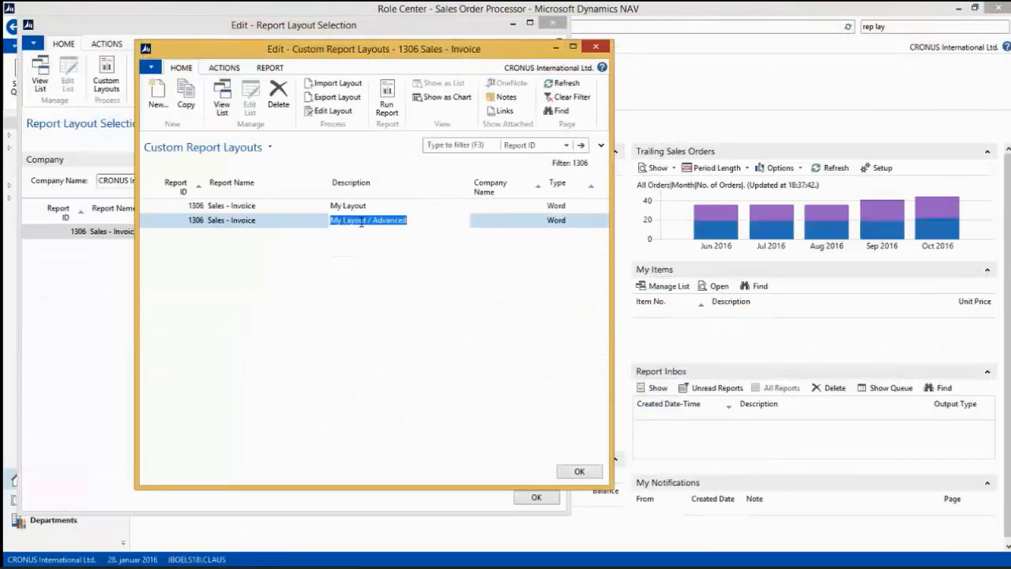
Select My Layout / Advanced as the custom layout for report 1306 and close the custom layouts list and Report Layout Selection.
left_click(584, 471)
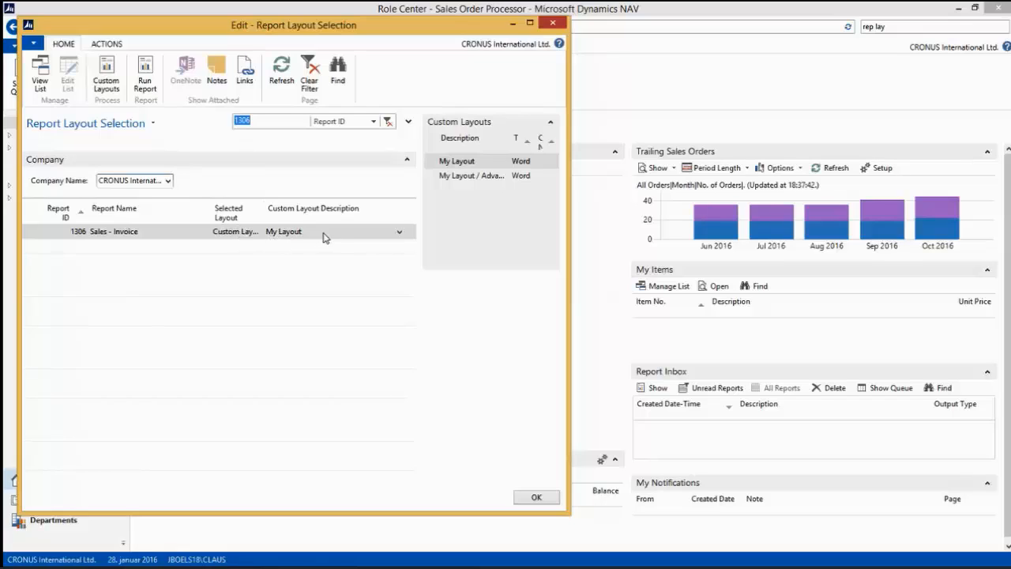
left_click(401, 235)
left_click(402, 232)
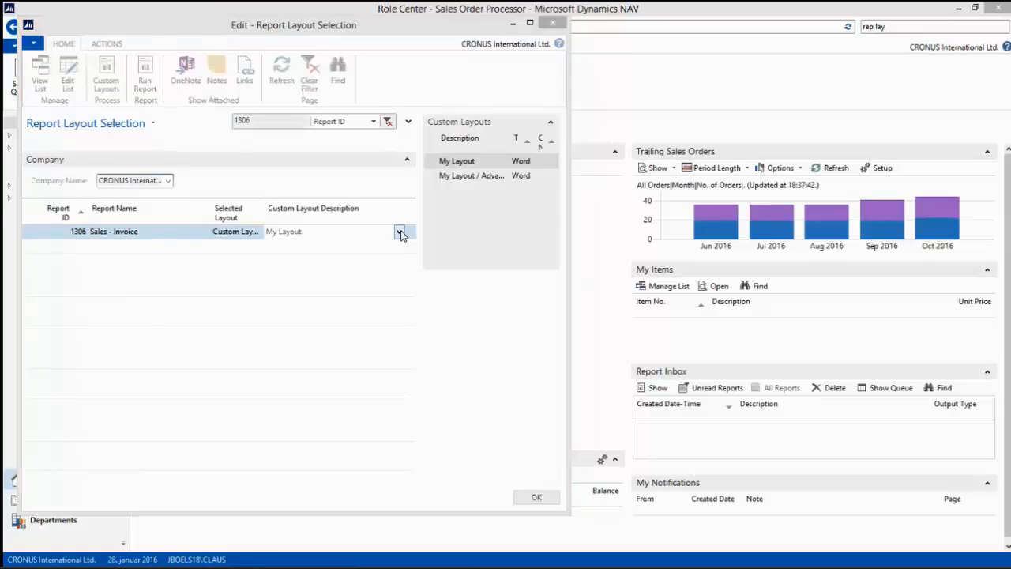
left_click(358, 223)
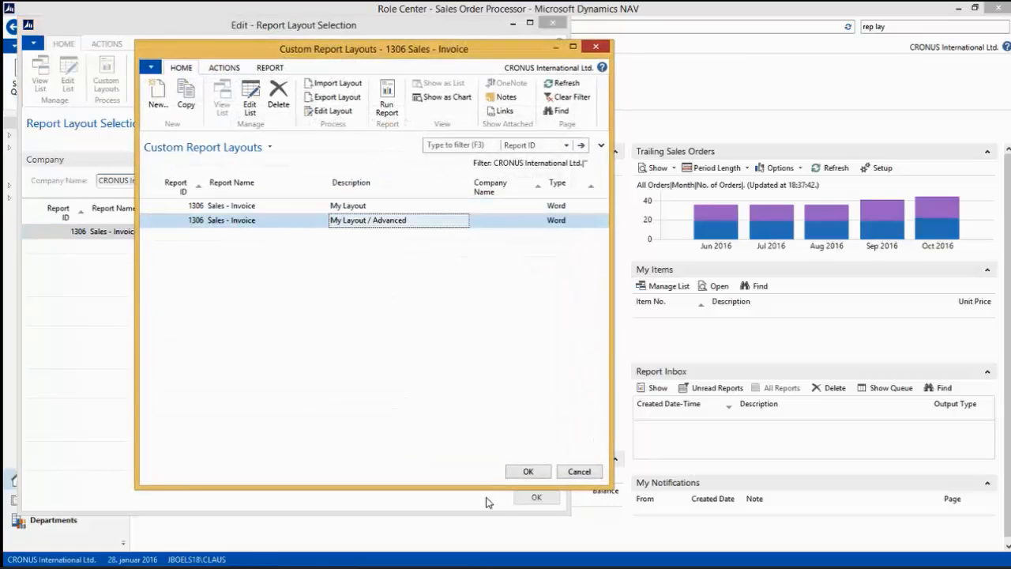
left_click(528, 472)
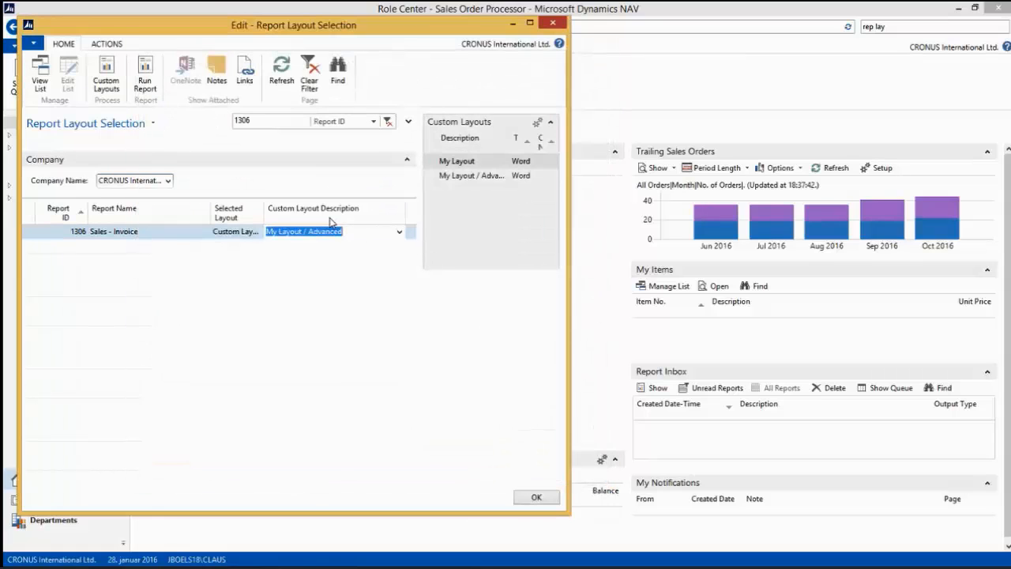
left_click(535, 498)
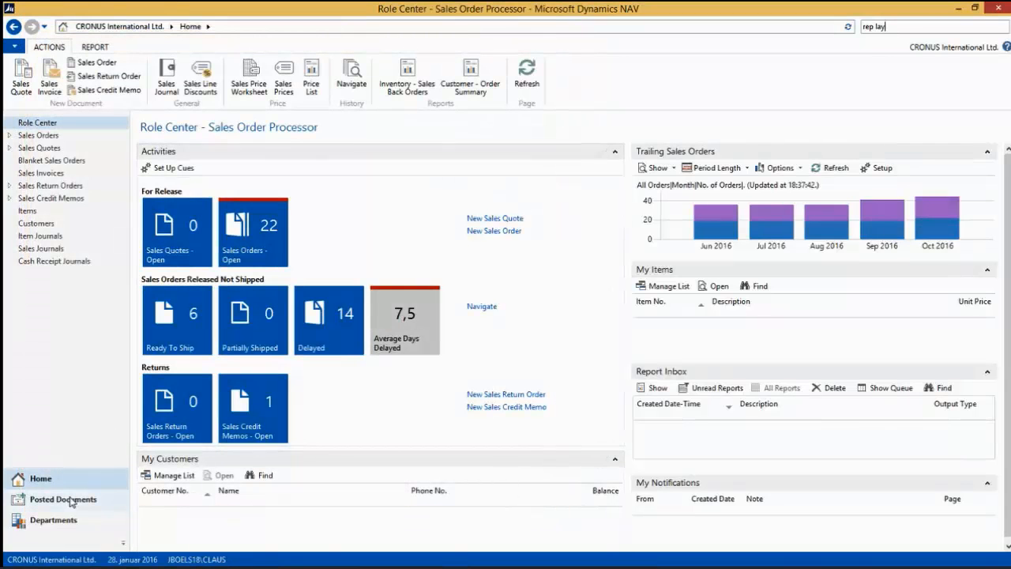
Print the posted sales invoice for John Haddock Insurance Co. to PDF and check its shipment date row.
left_click(70, 500)
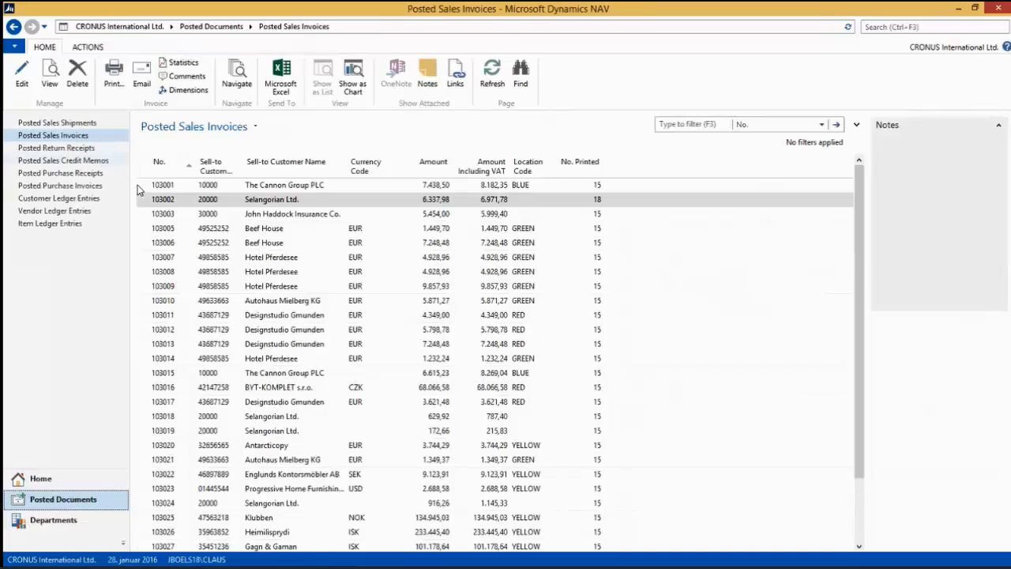
left_click(187, 218)
left_click(113, 75)
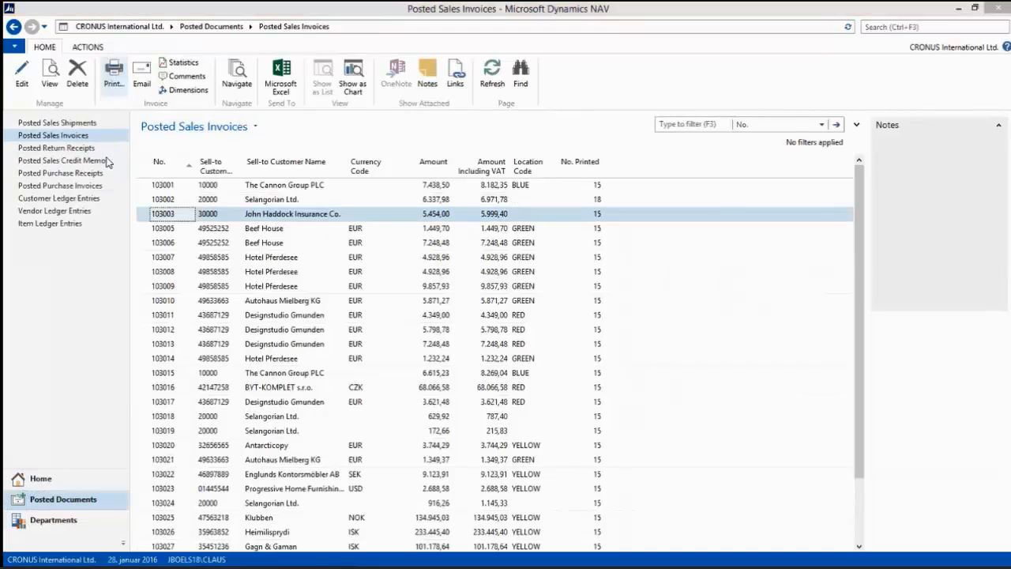
left_click(354, 358)
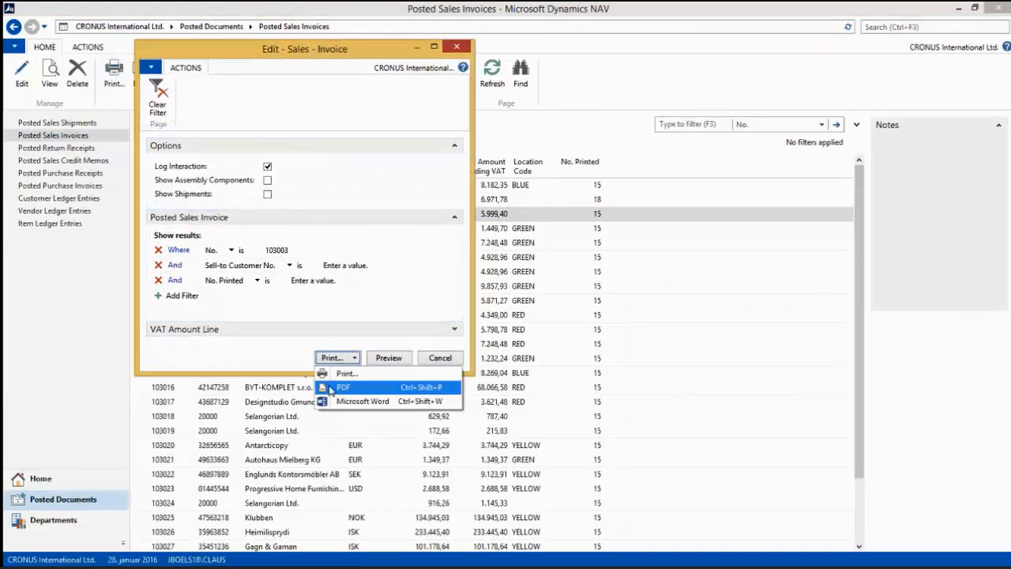
left_click(371, 387)
left_click(497, 309)
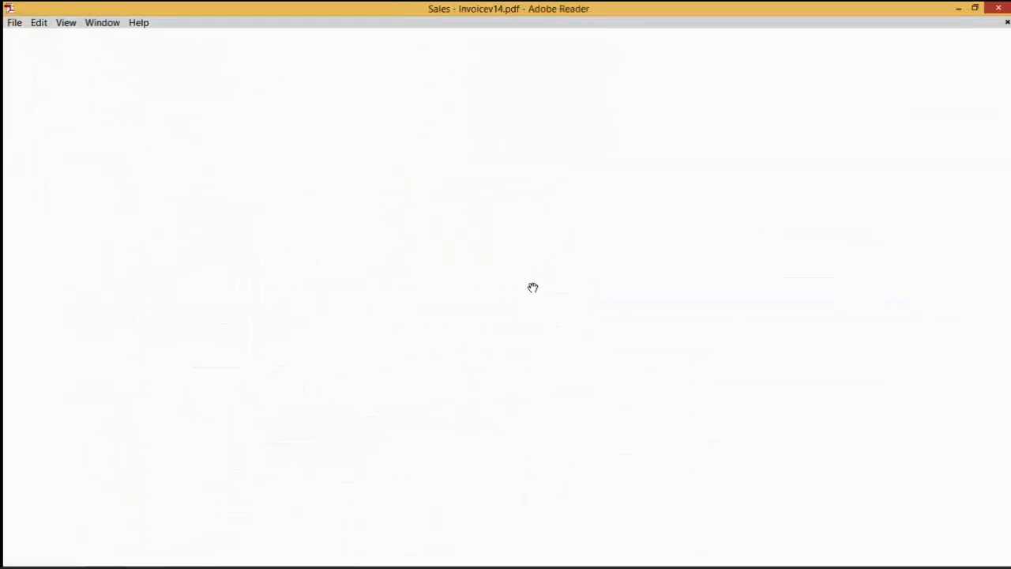
scroll(777, 377, "down", 8)
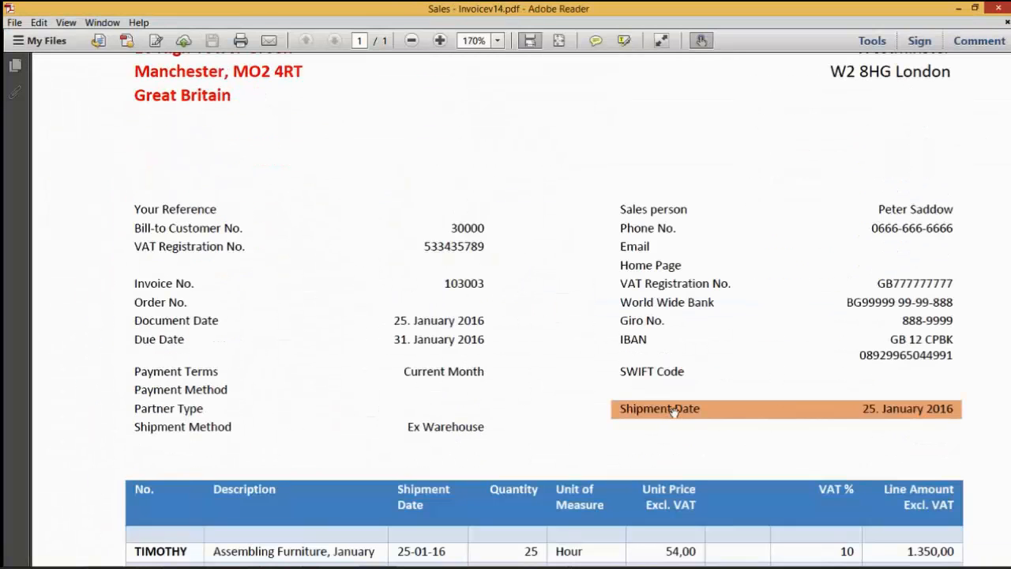